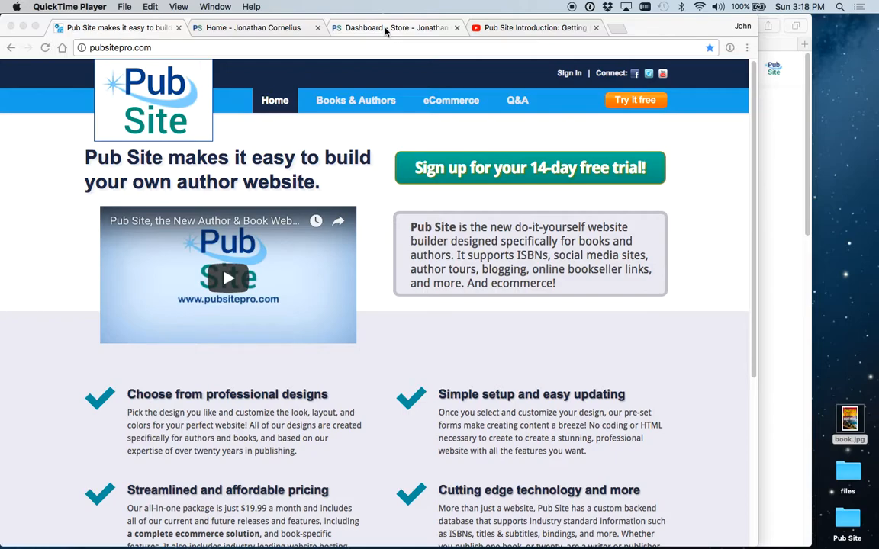
# Switch to the website's admin dashboard and review its general settings, getting-started steps and introductory video
pyautogui.click(386, 29)
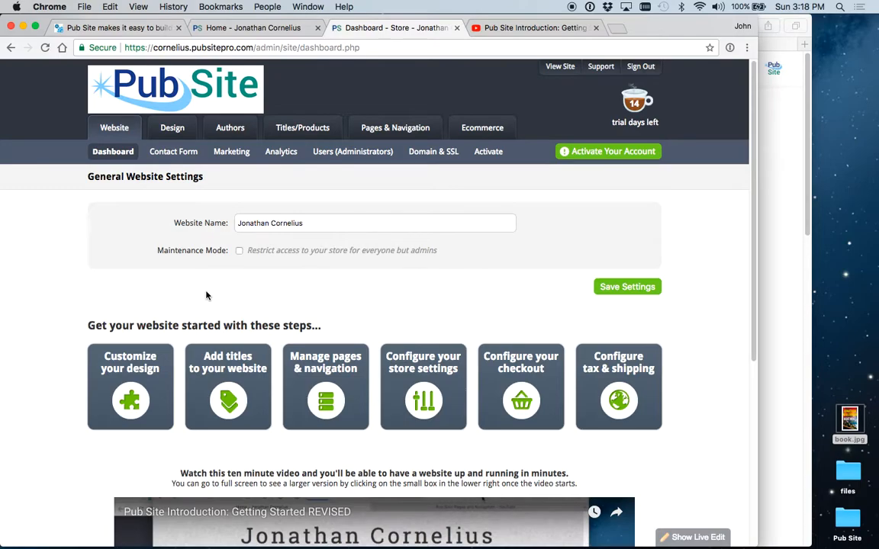
pyautogui.scroll(-5, 67, 346)
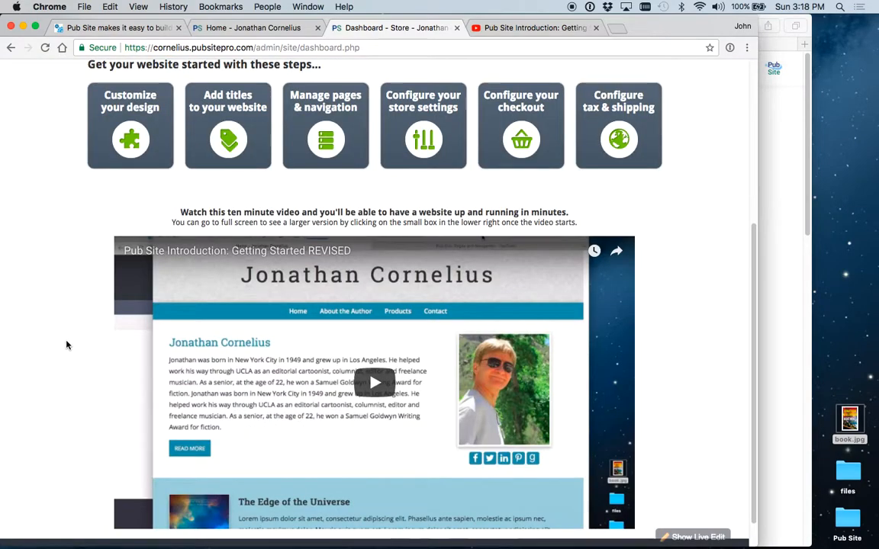
pyautogui.scroll(-1, 67, 345)
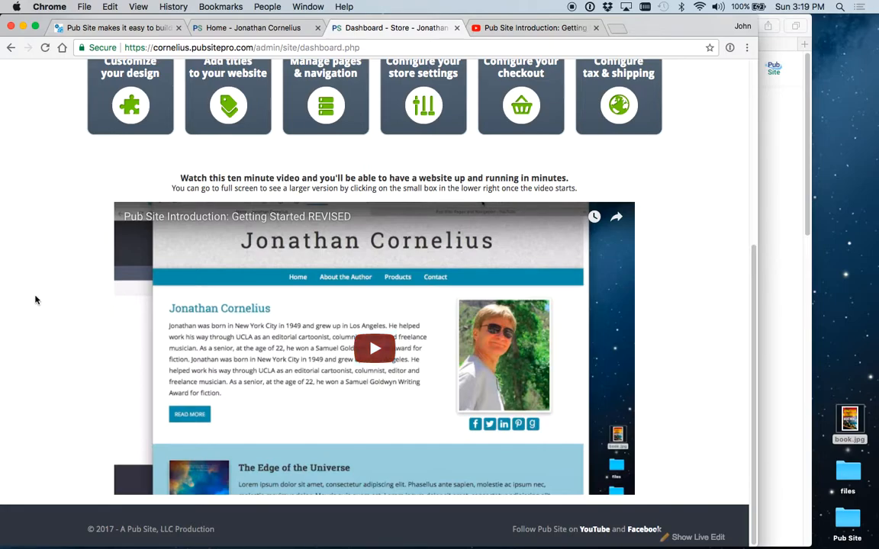
pyautogui.scroll(5, 51, 290)
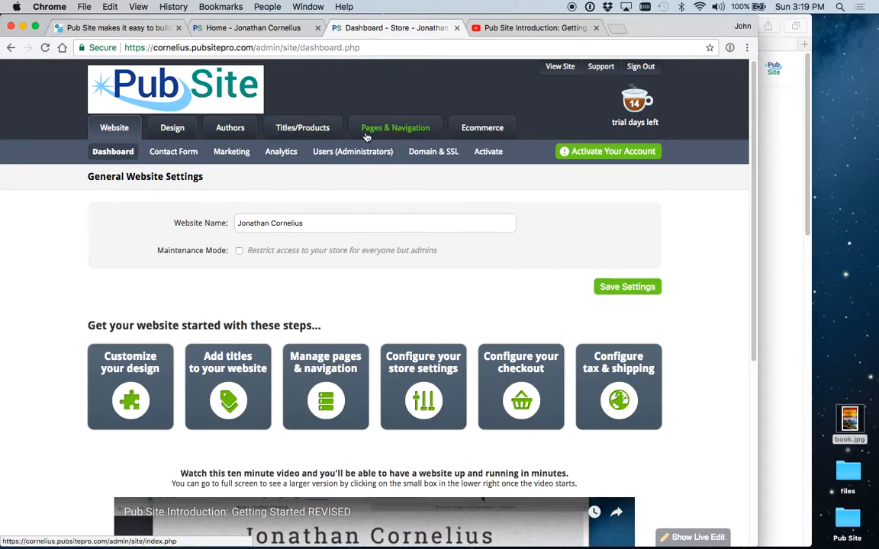
# Browse the design themes and authors sections and return to the list of books
pyautogui.click(302, 128)
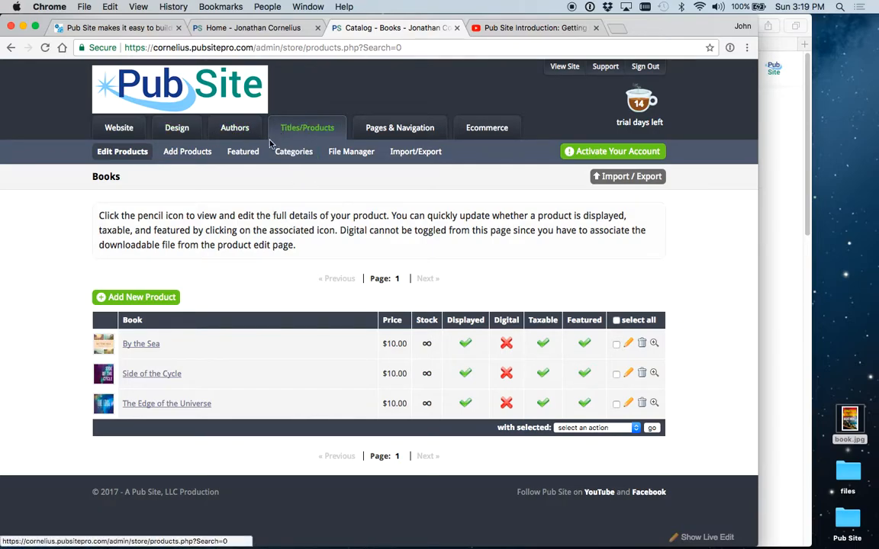
pyautogui.click(180, 129)
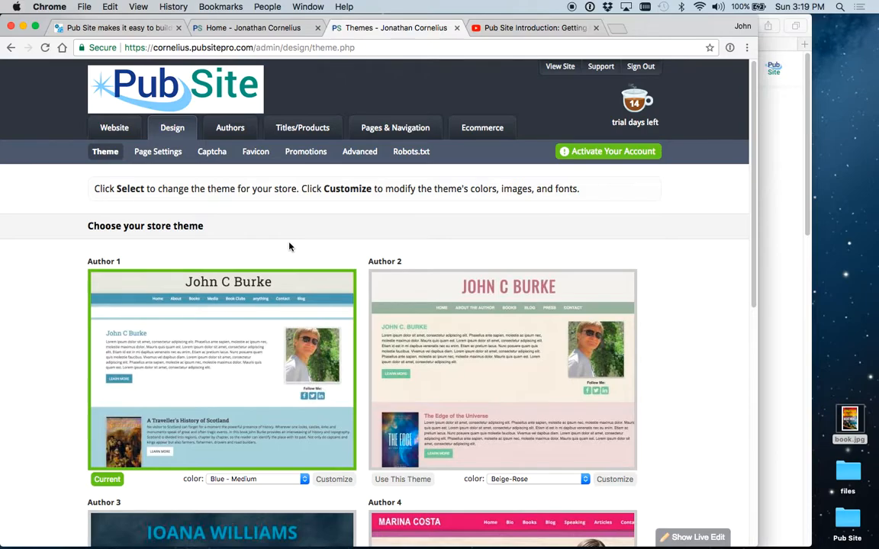
pyautogui.click(233, 128)
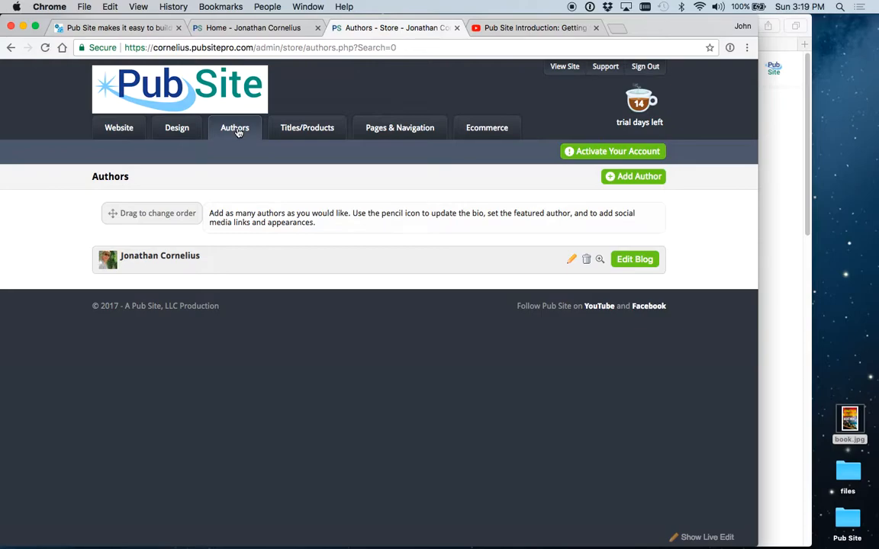
pyautogui.click(289, 130)
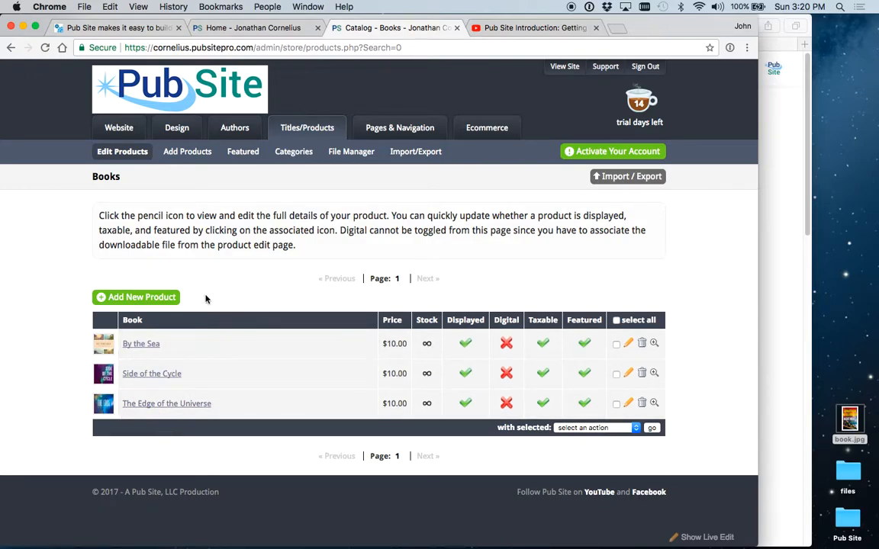
# Look over the blank new-product form and open By the Sea from the book list to review its basic details
pyautogui.click(141, 298)
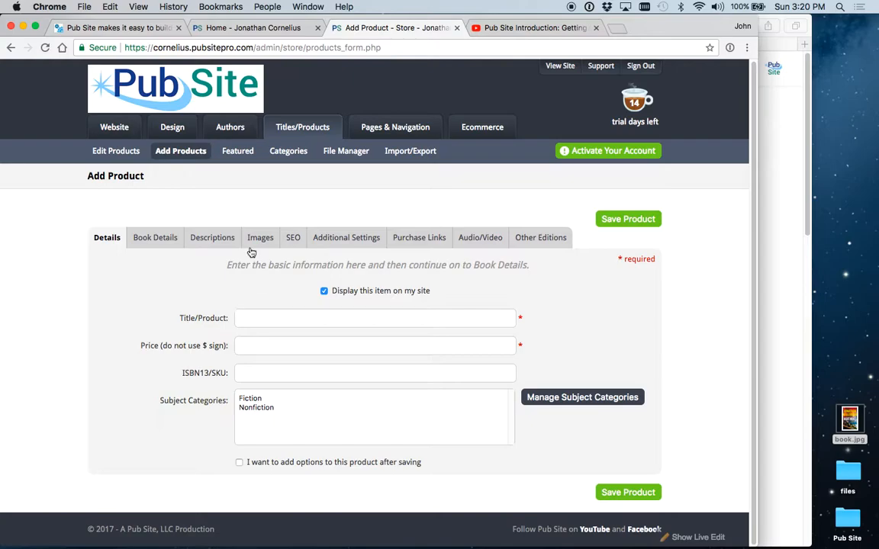
pyautogui.click(308, 129)
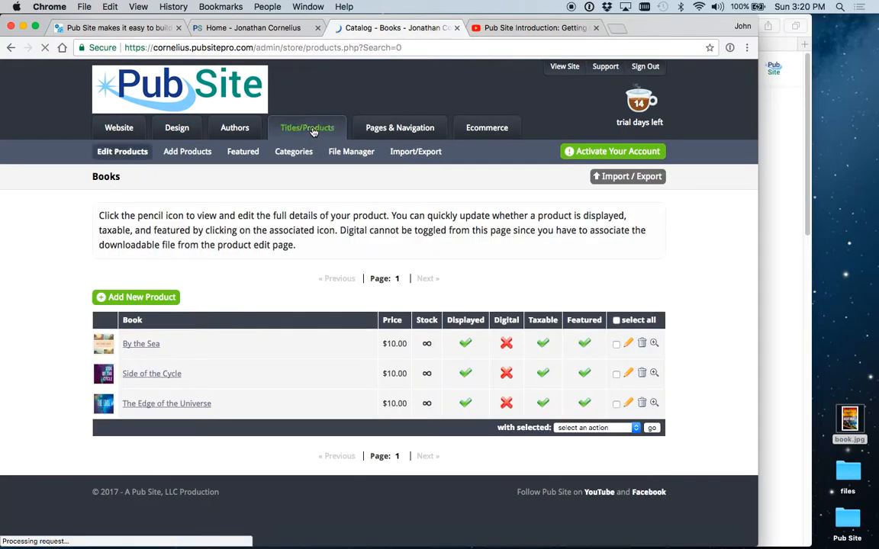
pyautogui.click(150, 347)
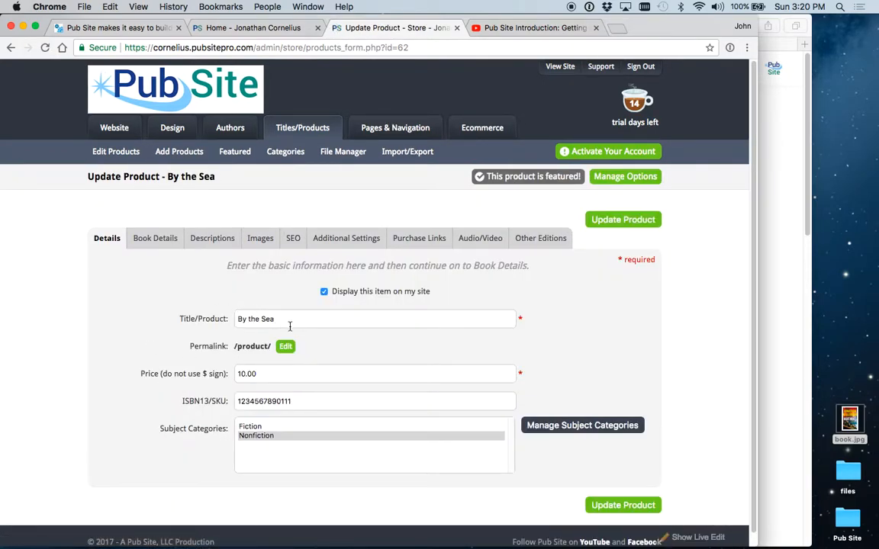
pyautogui.scroll(-1, 305, 322)
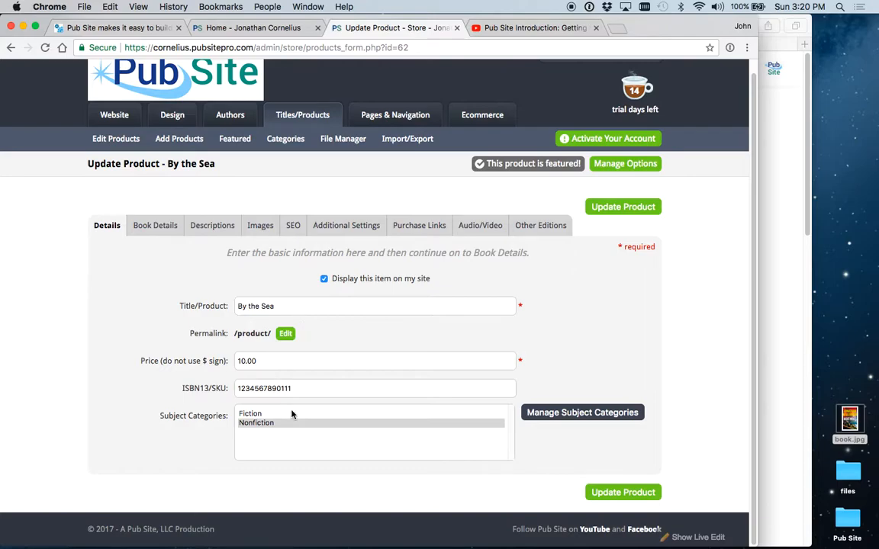
# View the subject categories management page from By the Sea and return to the book list
pyautogui.click(569, 416)
pyautogui.click(497, 130)
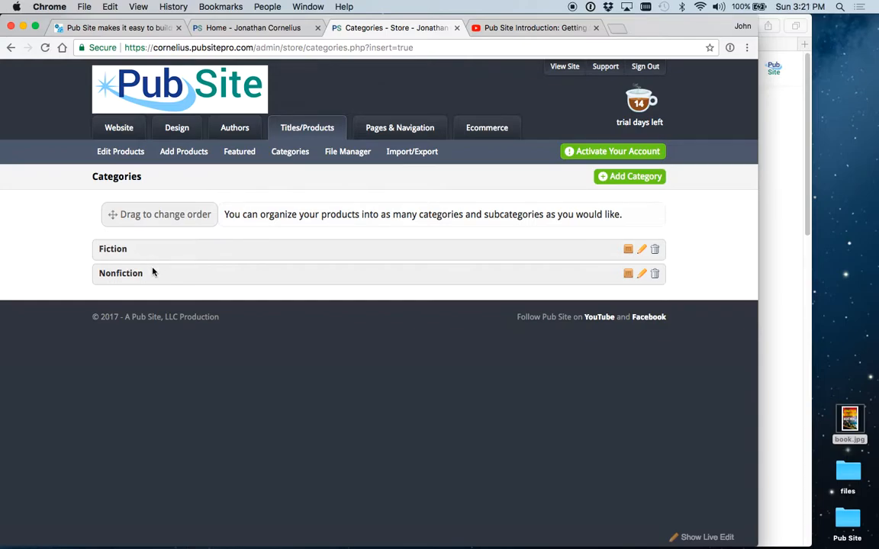
pyautogui.click(296, 137)
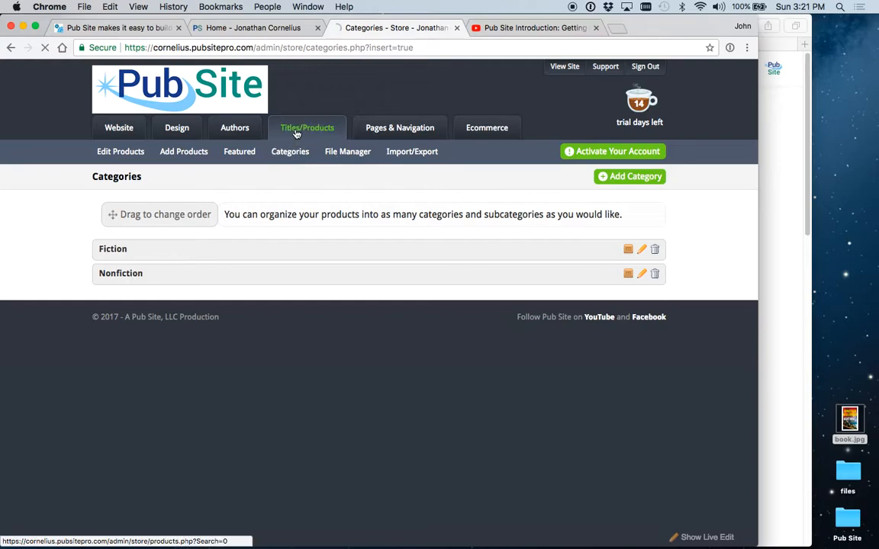
# Reopen By the Sea and review its book details, from authors and subtitle down to trim size
pyautogui.click(141, 345)
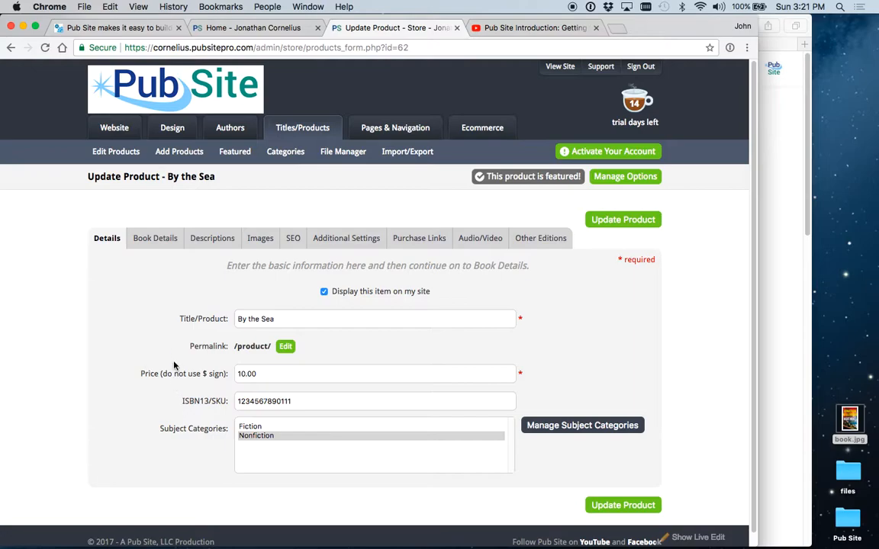
pyautogui.click(160, 243)
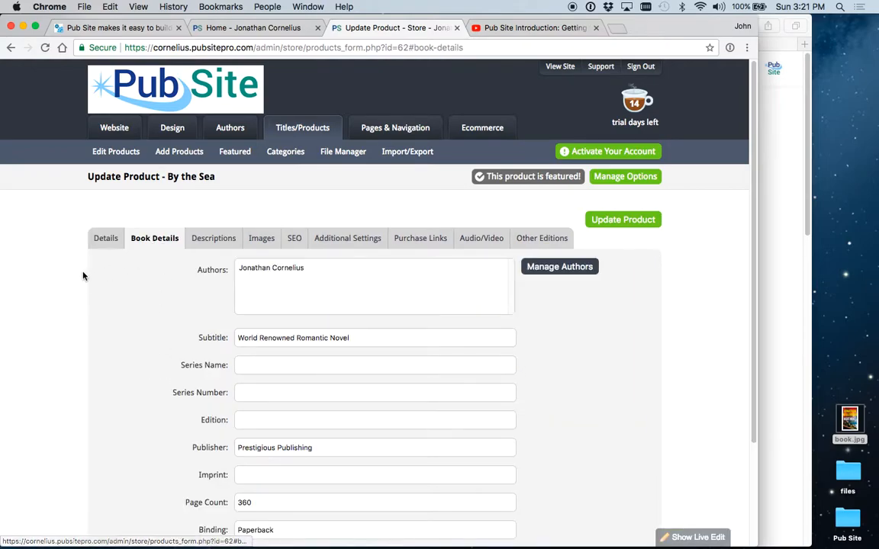
pyautogui.scroll(-3, 59, 275)
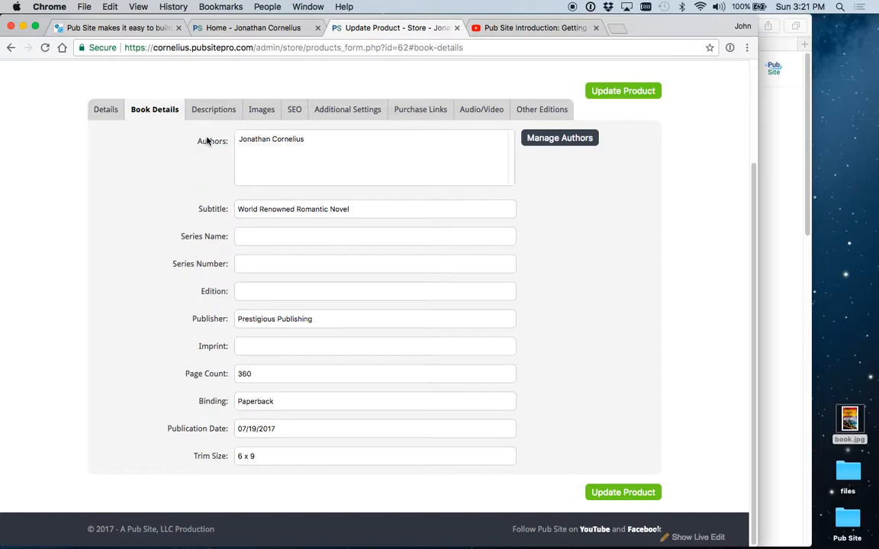
# Review By the Sea's short and long descriptions and select the book cover image embedded in the long description
pyautogui.click(208, 110)
pyautogui.scroll(-2, 55, 238)
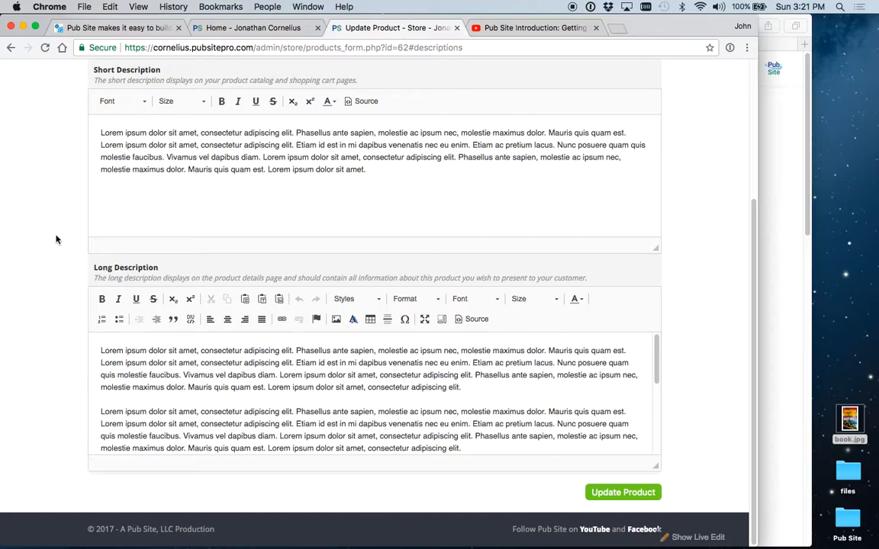
pyautogui.scroll(-3, 173, 396)
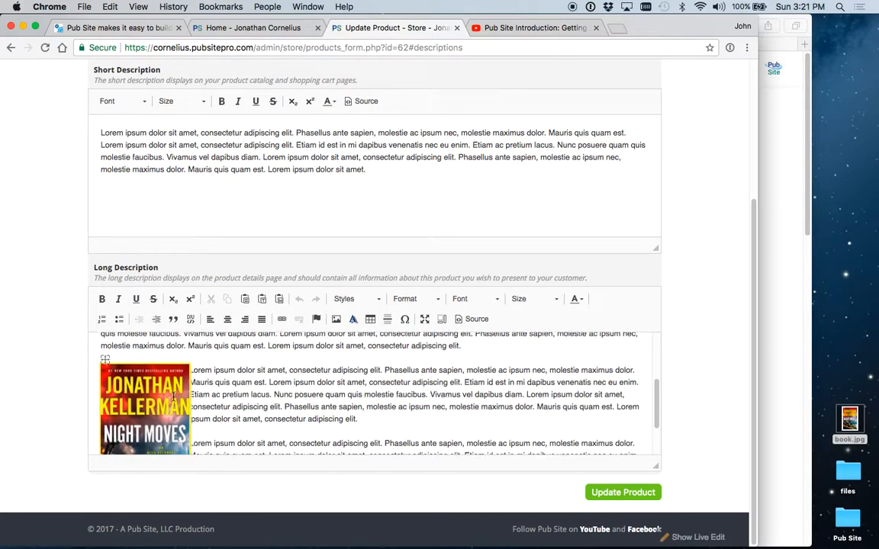
pyautogui.scroll(-2, 174, 396)
pyautogui.click(174, 396)
pyautogui.scroll(-1, 175, 395)
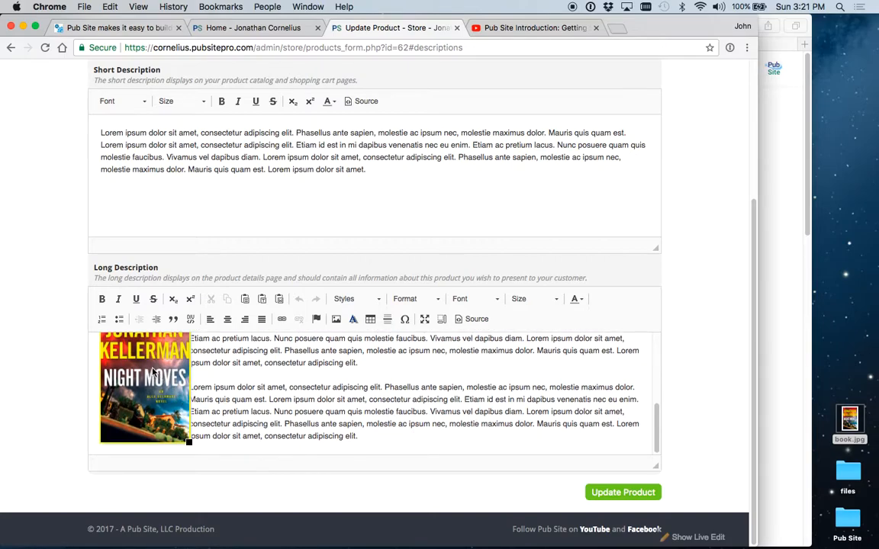
# Look at the HTML source of the long description and return it to the formatted view
pyautogui.click(478, 321)
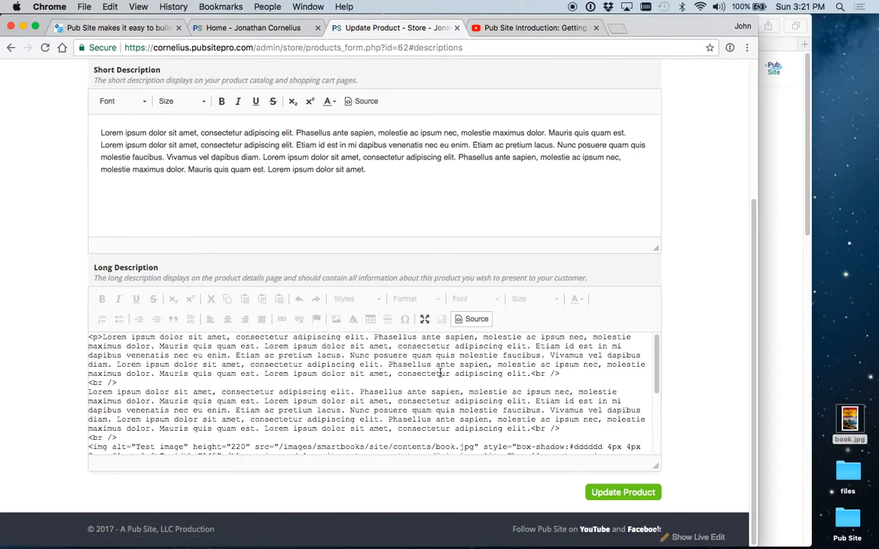
pyautogui.click(476, 321)
pyautogui.scroll(4, 476, 321)
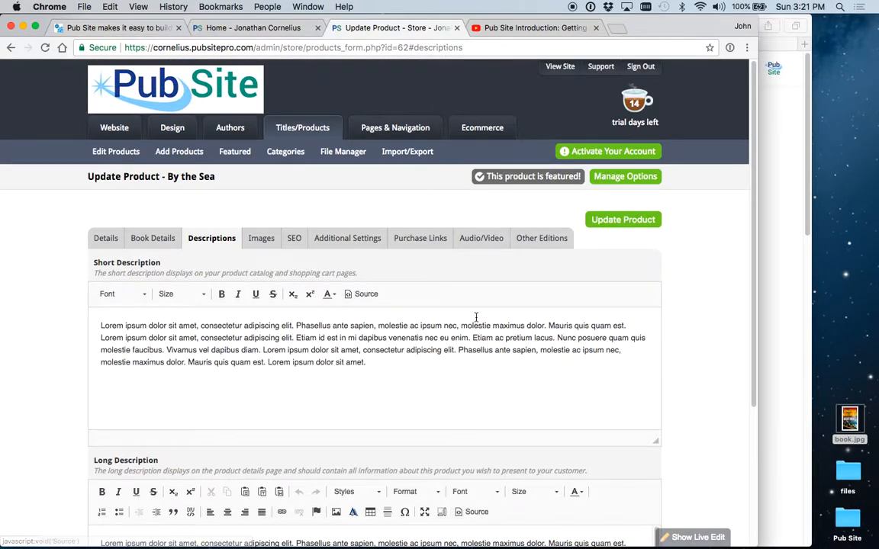
# Browse the server files for By the Sea's image and upload my-book.jpg and the desktop's book.jpg to the products folder
pyautogui.click(260, 238)
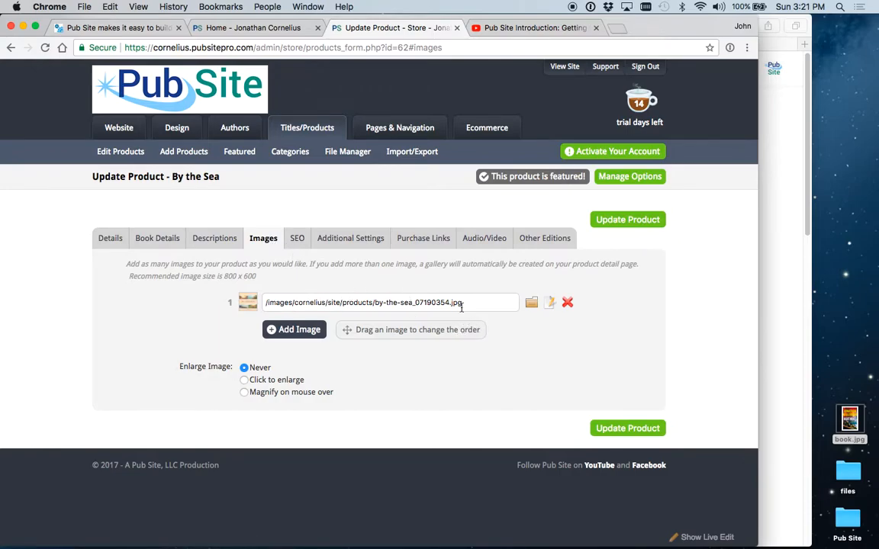
pyautogui.click(533, 304)
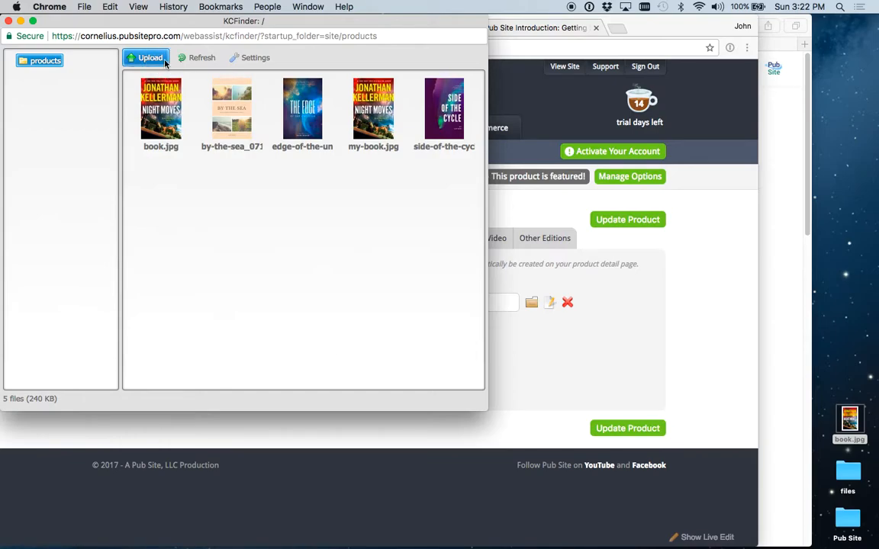
pyautogui.click(165, 64)
pyautogui.doubleClick(200, 84)
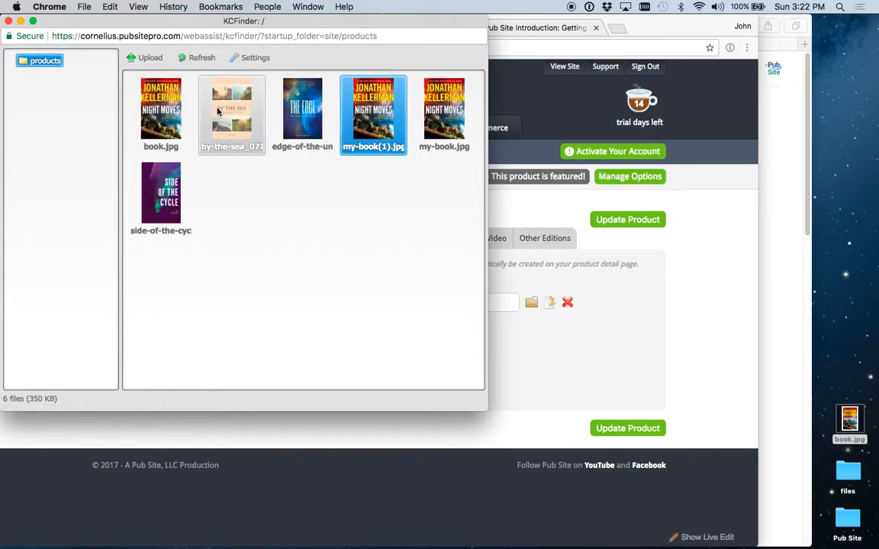
pyautogui.moveTo(849, 420); pyautogui.dragTo(290, 216)
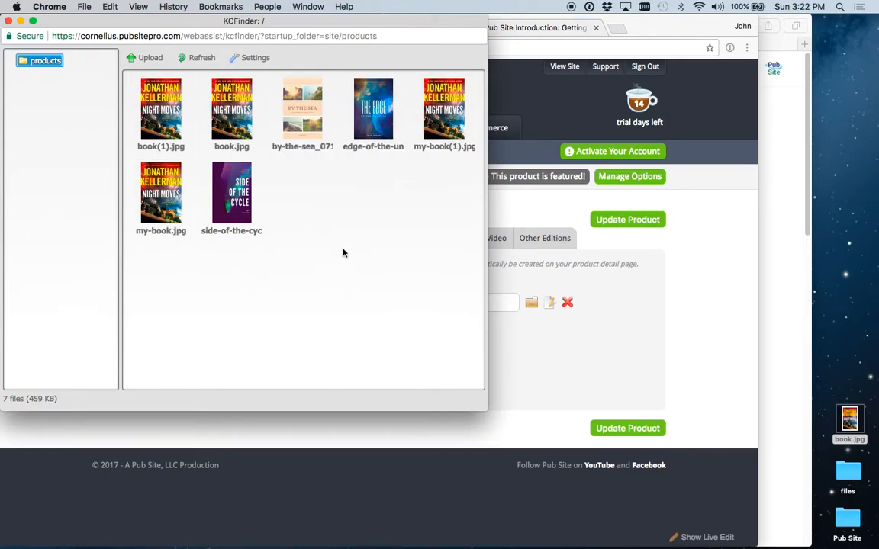
# Choose the by-the-sea cover file as the product's first image and save the product
pyautogui.doubleClick(290, 106)
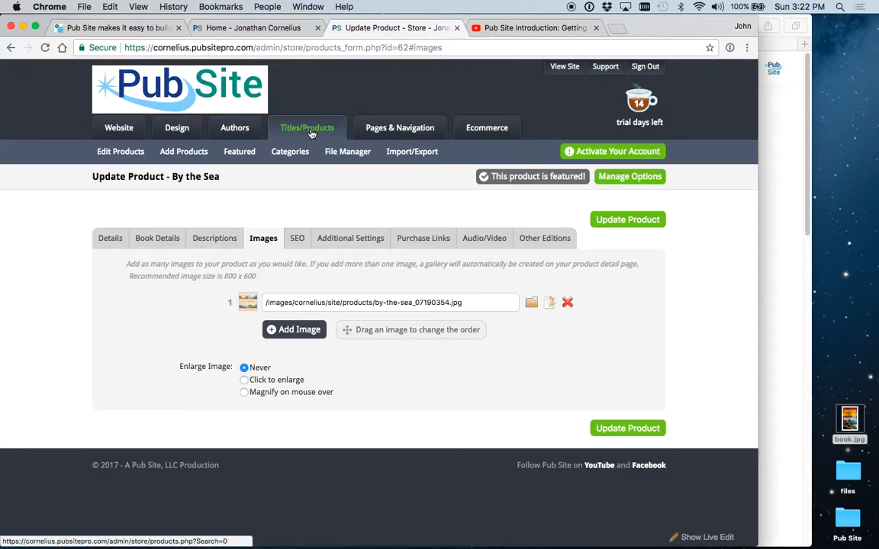
pyautogui.click(626, 428)
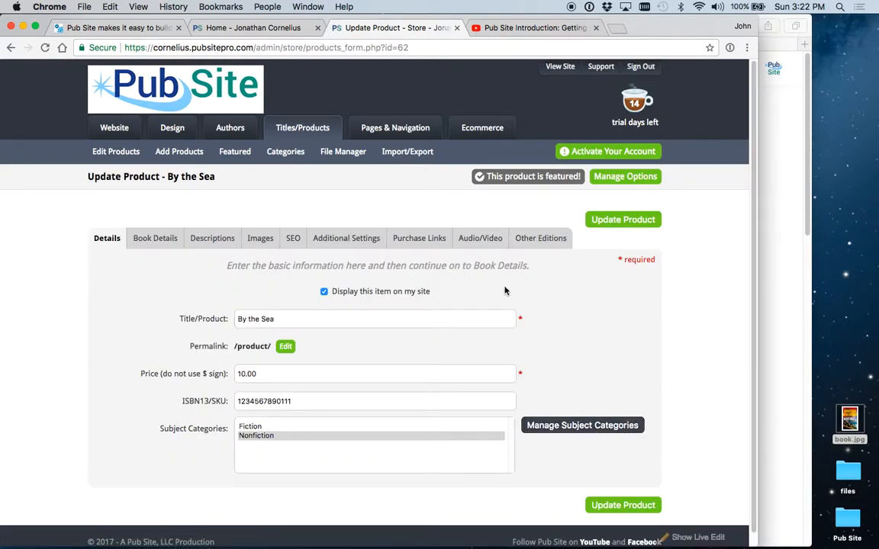
# Review By the Sea's search engine fields and its additional settings for tax, inventory, weight and shipping
pyautogui.click(294, 237)
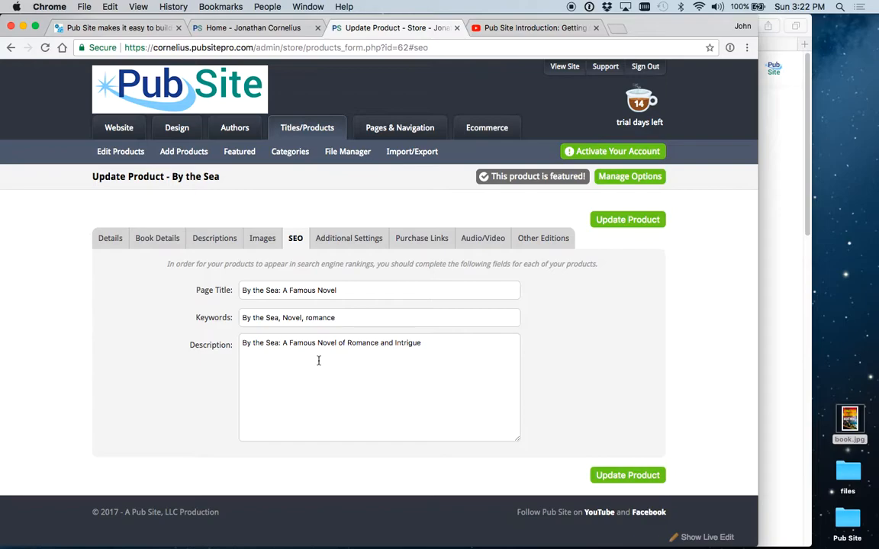
pyautogui.click(352, 240)
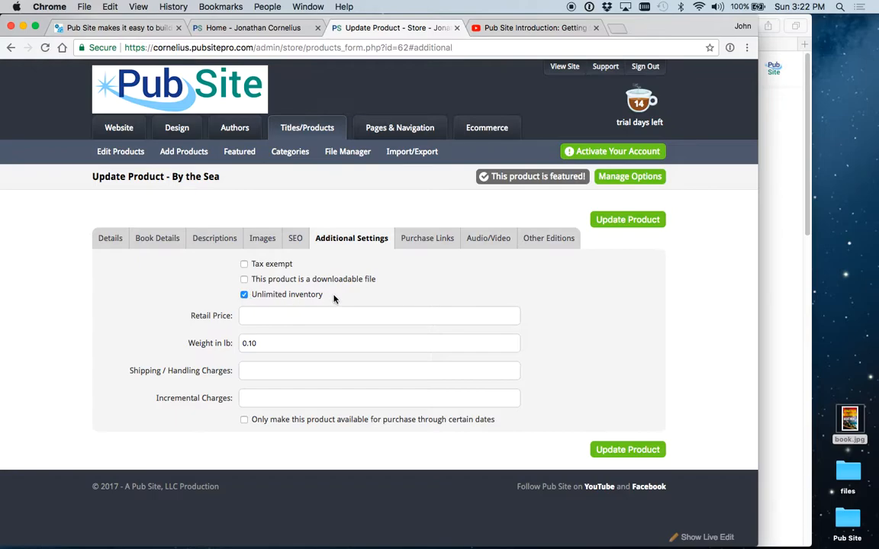
# Turn off unlimited inventory to try the inventory quantity field, and restore the unlimited inventory setting
pyautogui.click(244, 296)
pyautogui.click(257, 314)
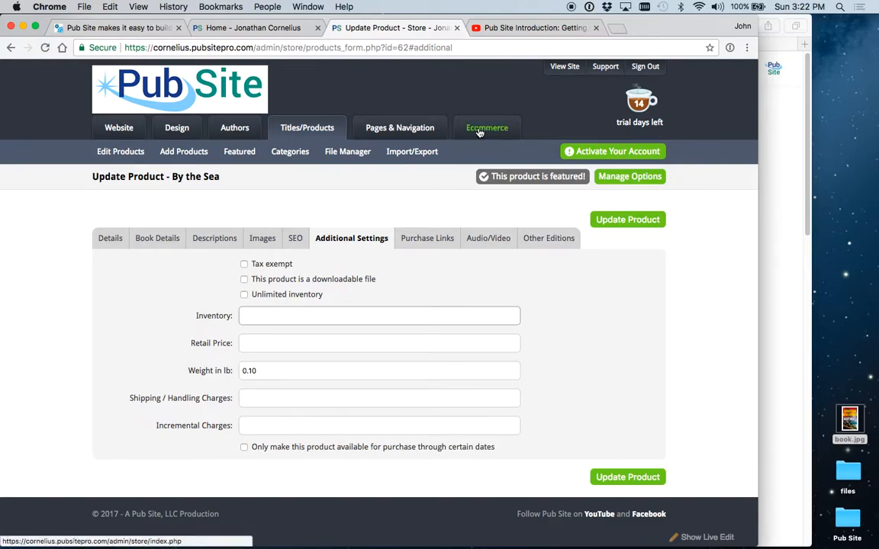
pyautogui.click(245, 295)
# Examine By the Sea's bookseller purchase links and its audio/video embed code
pyautogui.click(430, 242)
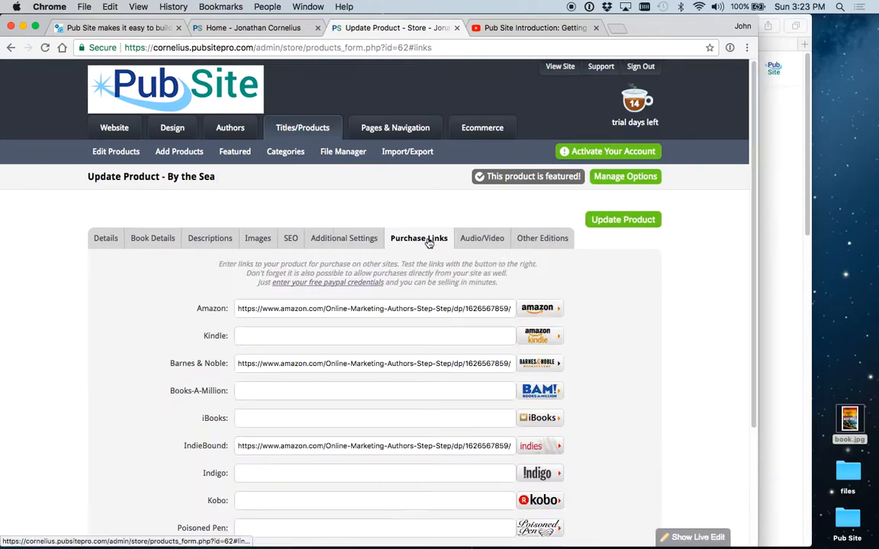
pyautogui.scroll(-3, 110, 298)
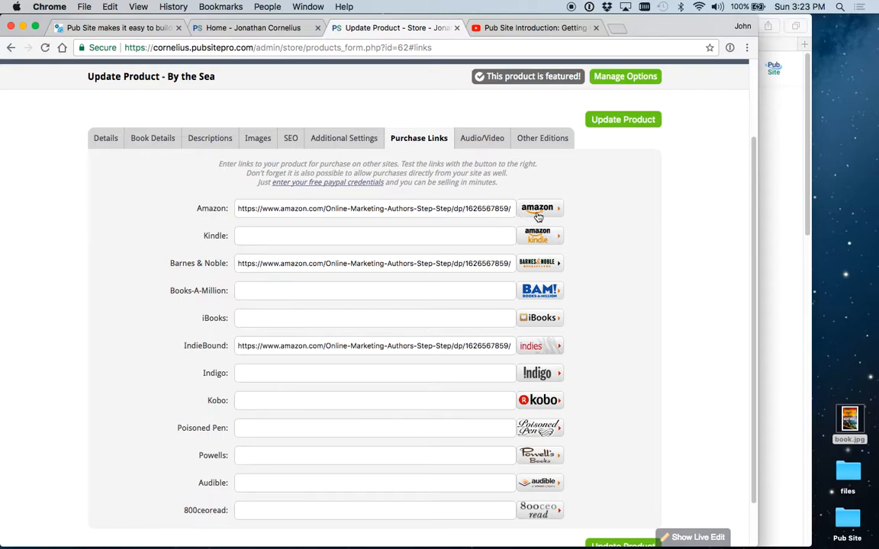
pyautogui.scroll(-2, 558, 233)
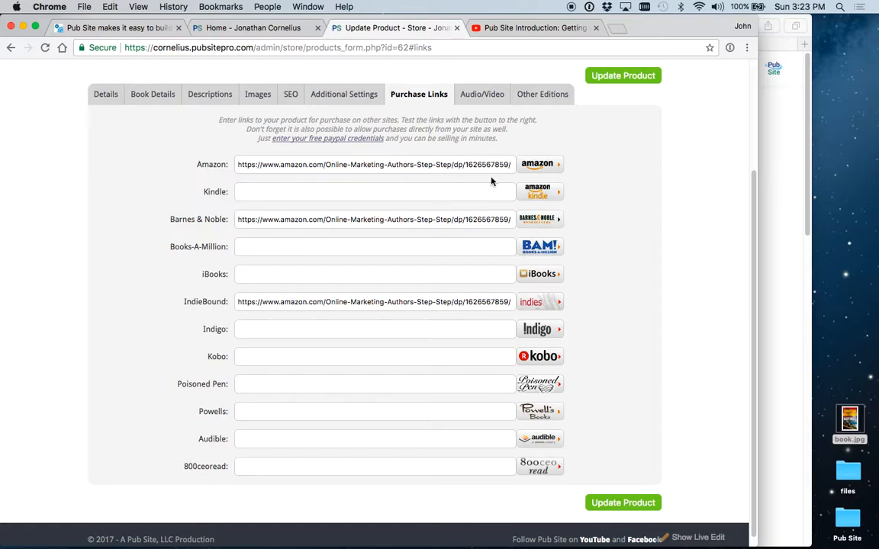
pyautogui.click(482, 93)
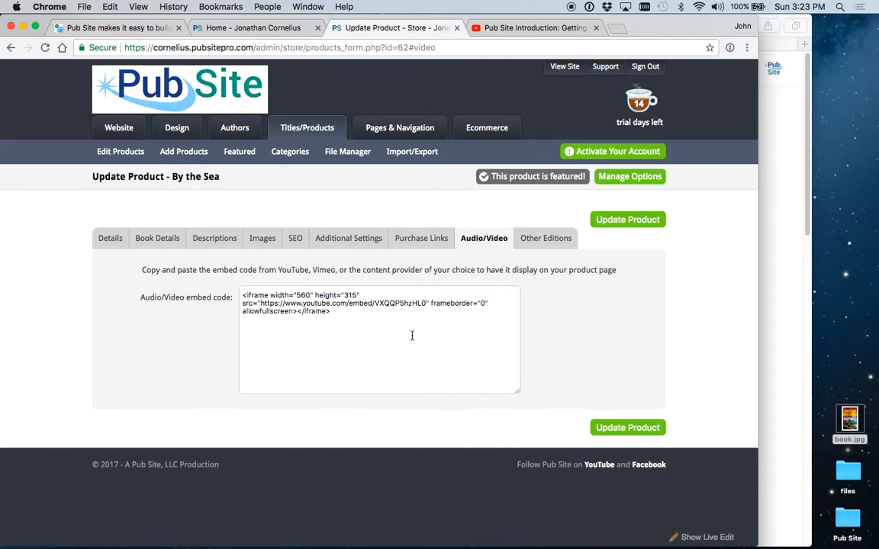
# Switch to Safari and copy the embed code of the Pub Site Introduction: Getting Started REVISED video on YouTube
pyautogui.click(786, 275)
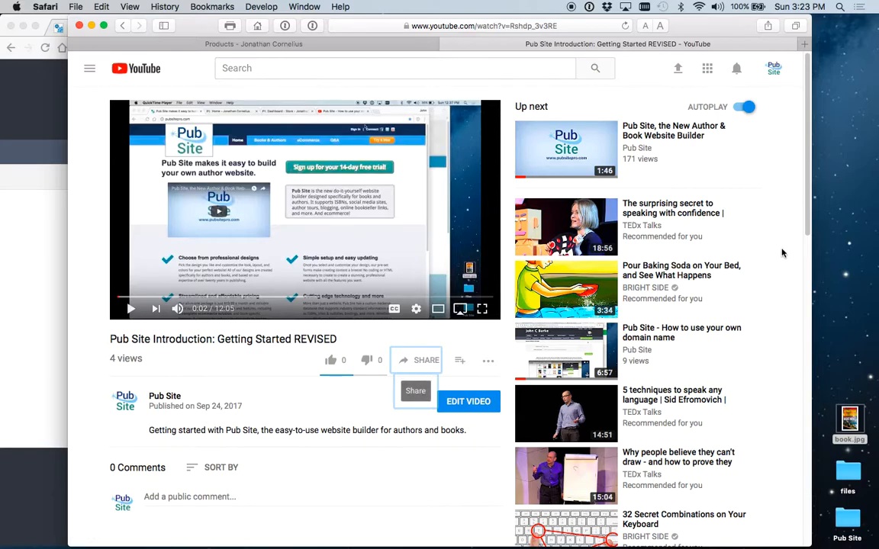
pyautogui.click(422, 360)
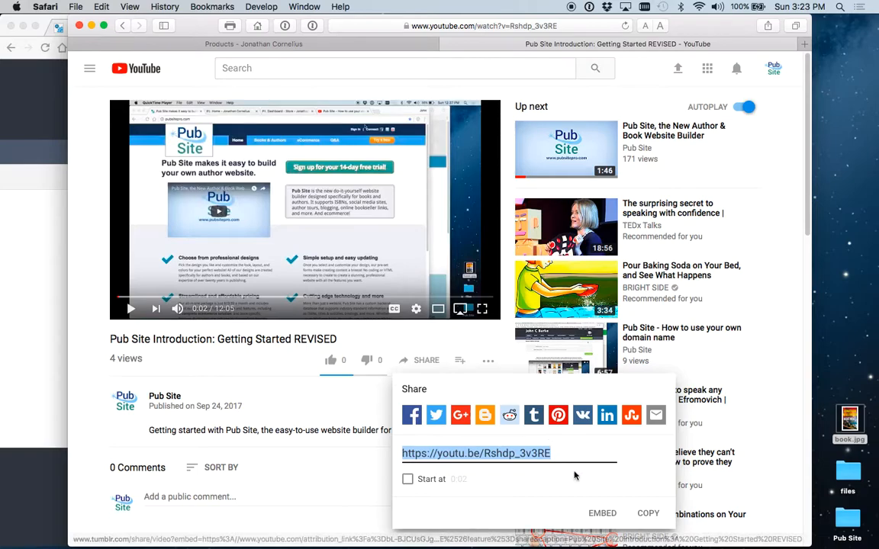
pyautogui.click(603, 513)
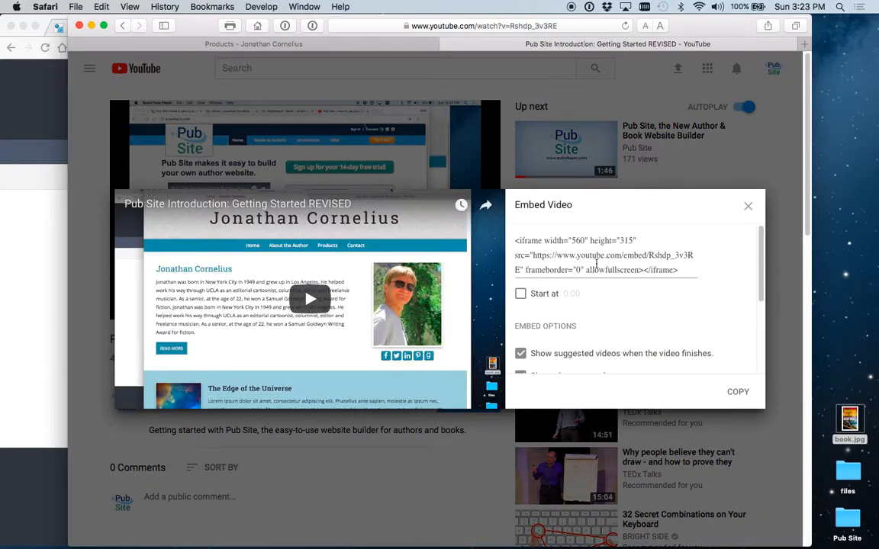
pyautogui.click(738, 392)
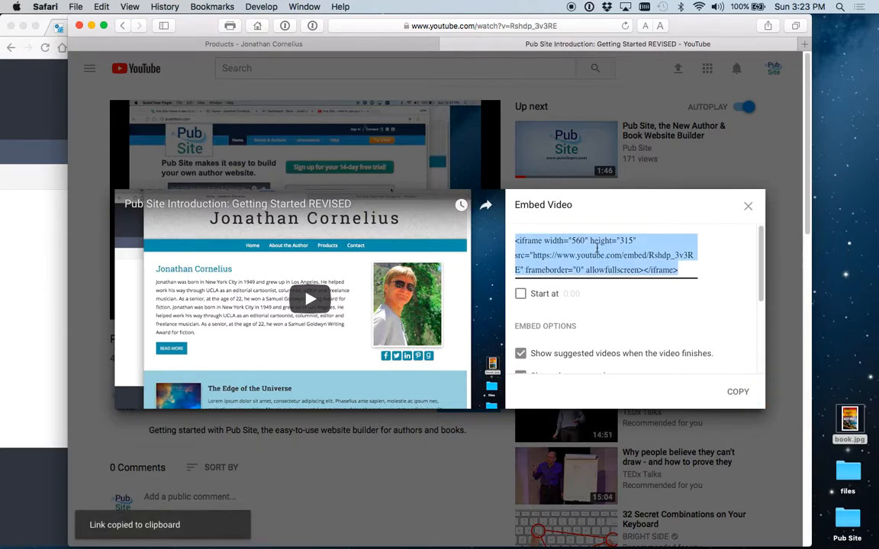
# Back in Chrome, replace By the Sea's audio/video embed code with the copied code and save the product
pyautogui.click(16, 276)
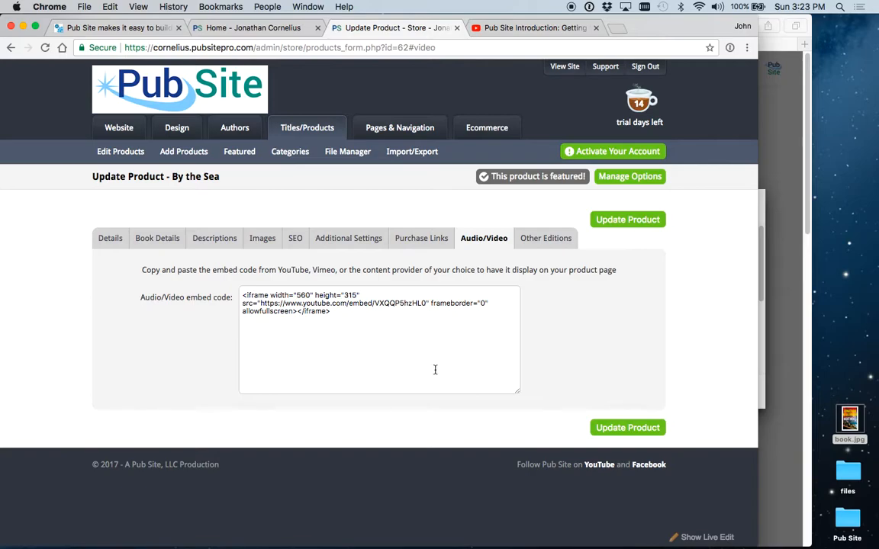
pyautogui.moveTo(357, 313); pyautogui.dragTo(100, 279)
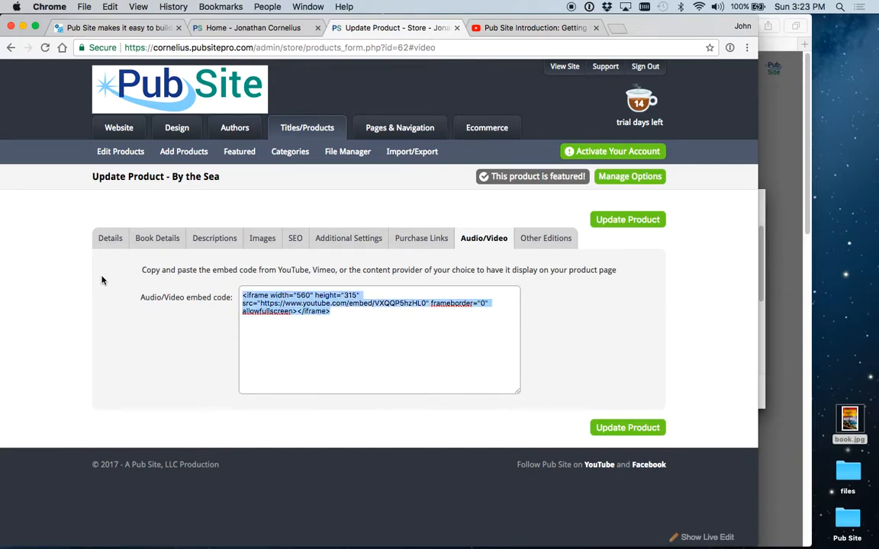
pyautogui.hotkey('ctrl', 'v')
pyautogui.click(623, 430)
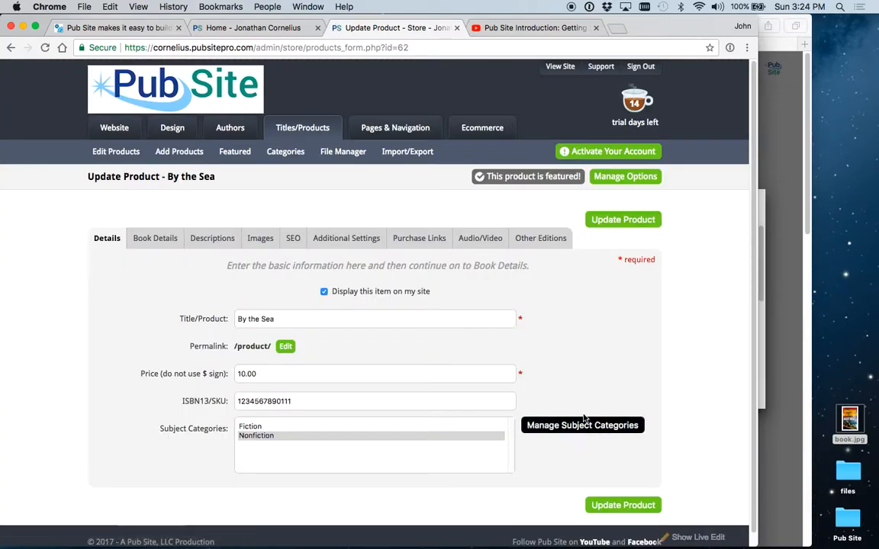
# Review By the Sea's bookseller purchase links and test the Amazon link, closing the Amazon page after viewing it
pyautogui.click(530, 240)
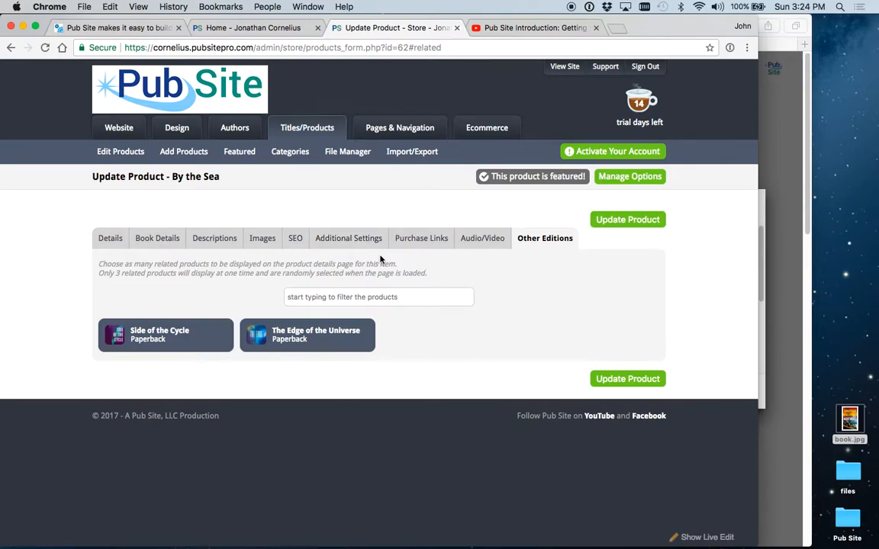
pyautogui.click(420, 242)
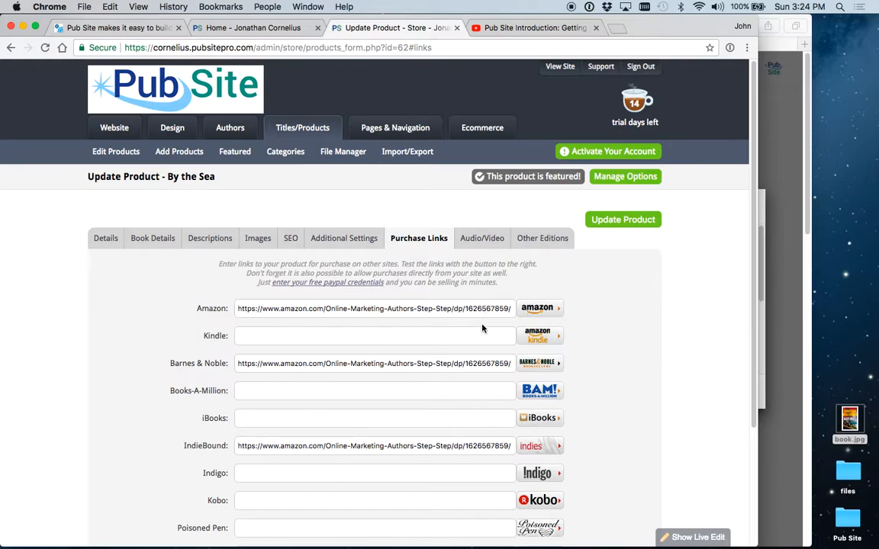
pyautogui.scroll(-3, 477, 336)
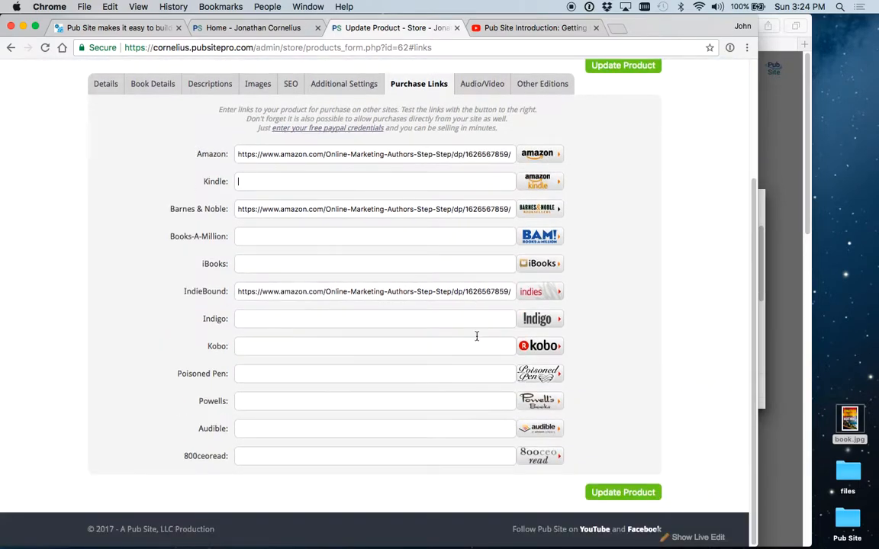
pyautogui.click(475, 428)
pyautogui.scroll(3, 477, 421)
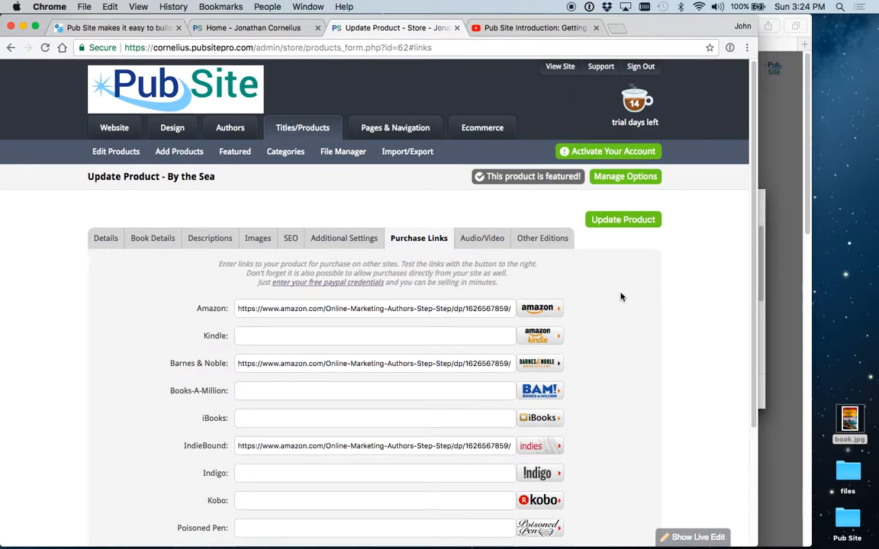
pyautogui.click(542, 308)
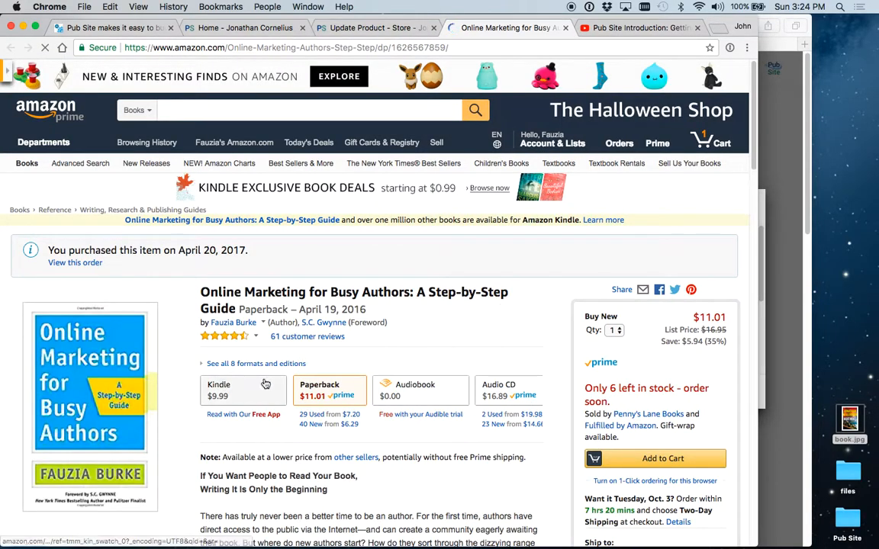
pyautogui.click(565, 28)
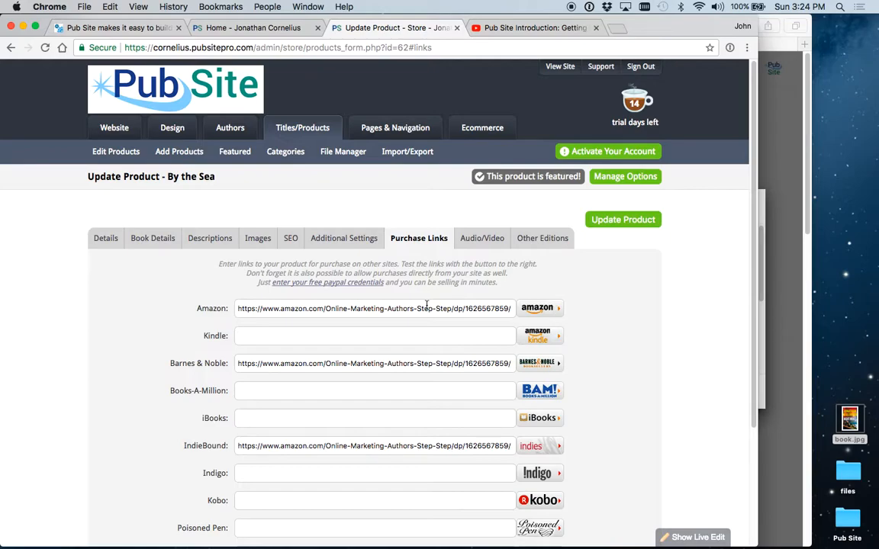
# Deselect and reselect Side of the Cycle and The Edge of the Universe as By the Sea's other editions, and save the product
pyautogui.click(559, 238)
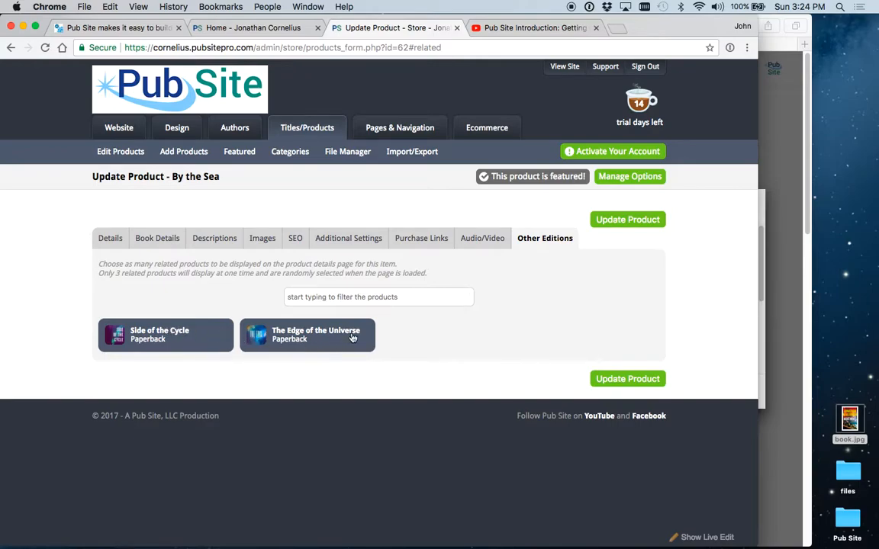
pyautogui.click(252, 337)
pyautogui.click(202, 339)
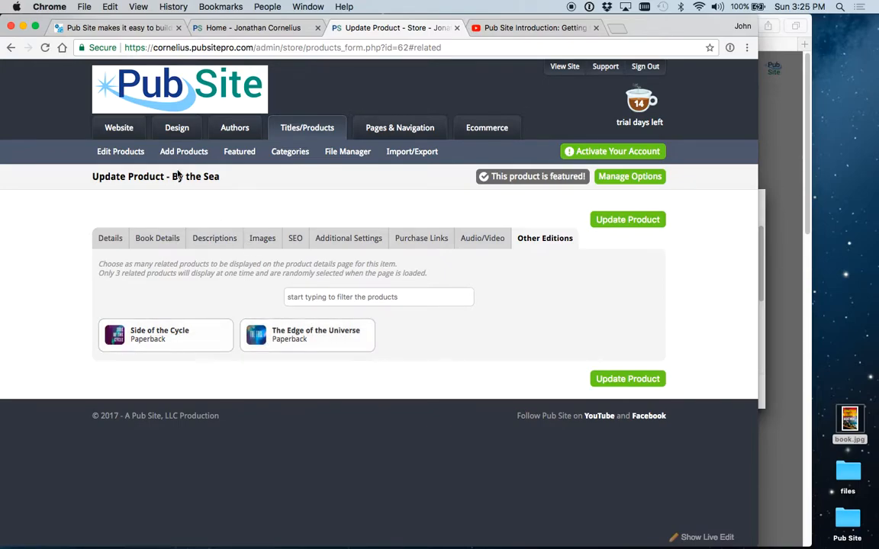
pyautogui.click(297, 332)
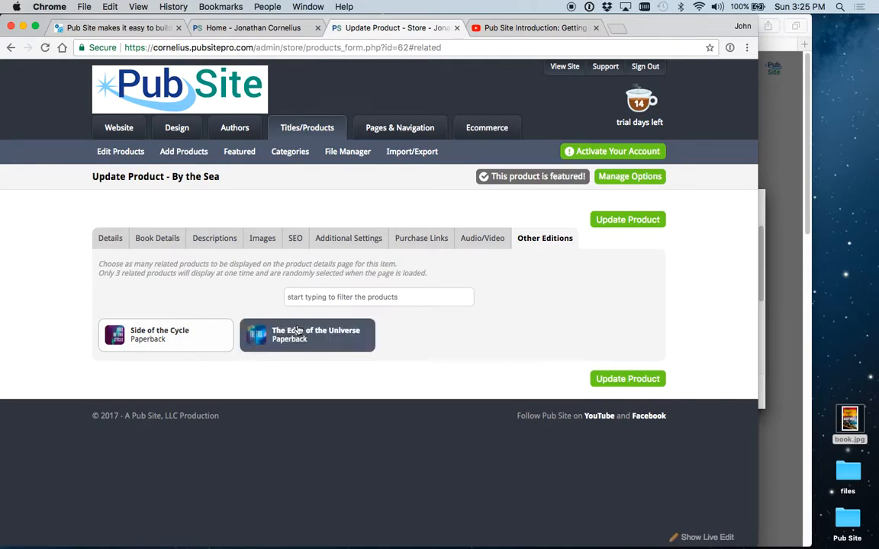
pyautogui.click(185, 332)
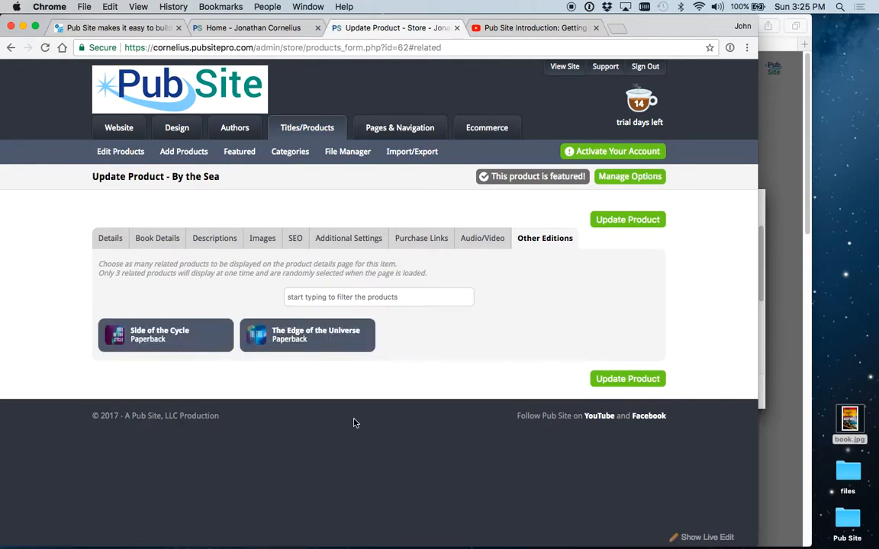
pyautogui.click(630, 378)
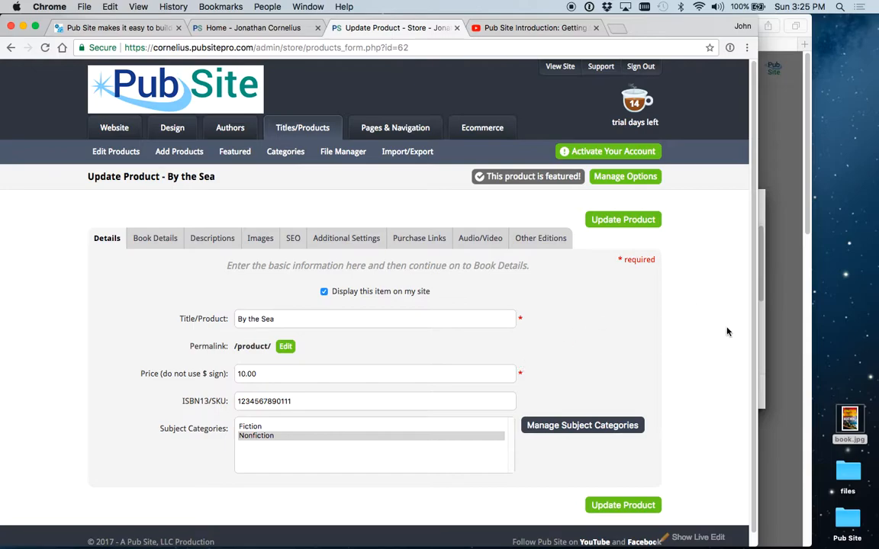
# Switch to Safari, close the video embed dialog, and check the featured books on the author website's home page
pyautogui.click(788, 286)
pyautogui.click(747, 204)
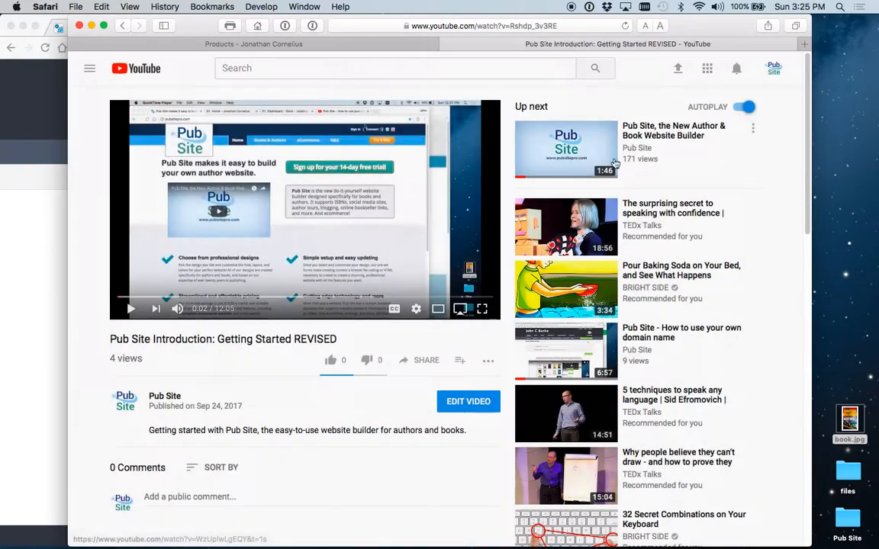
pyautogui.click(354, 44)
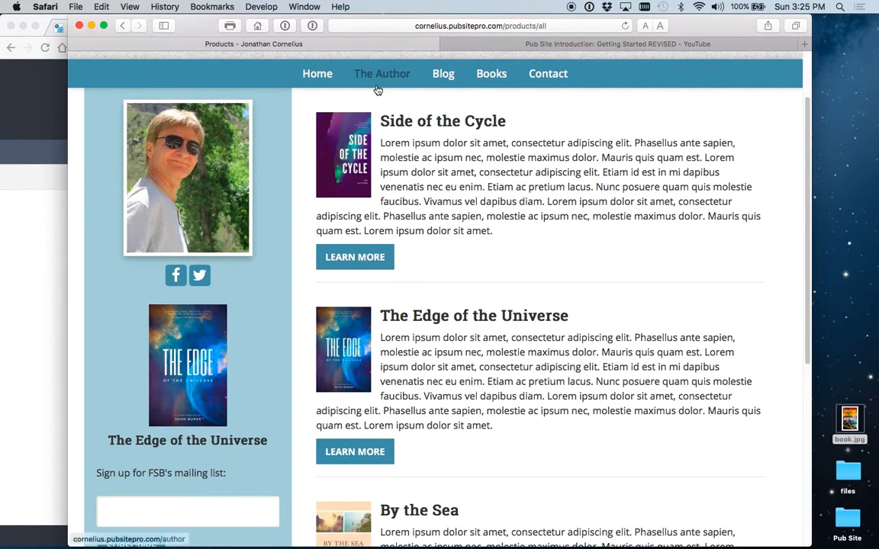
pyautogui.click(328, 76)
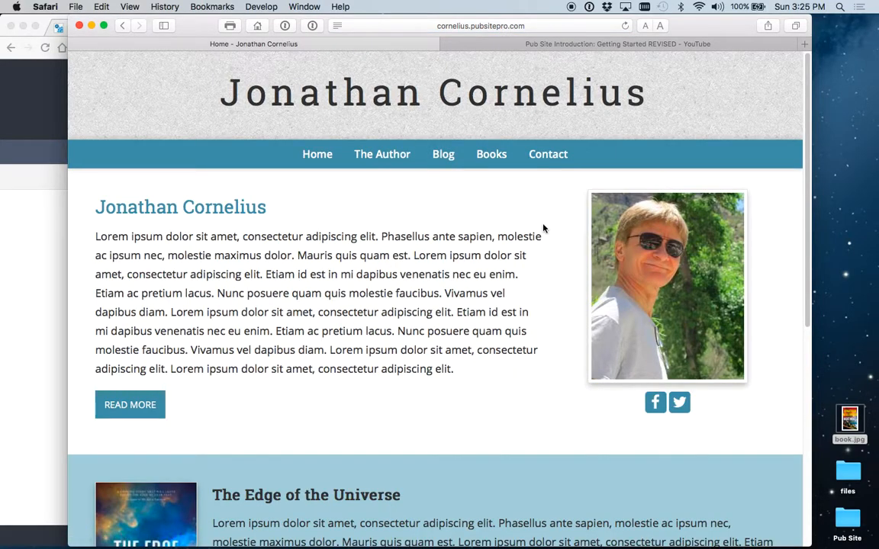
pyautogui.scroll(-10, 539, 232)
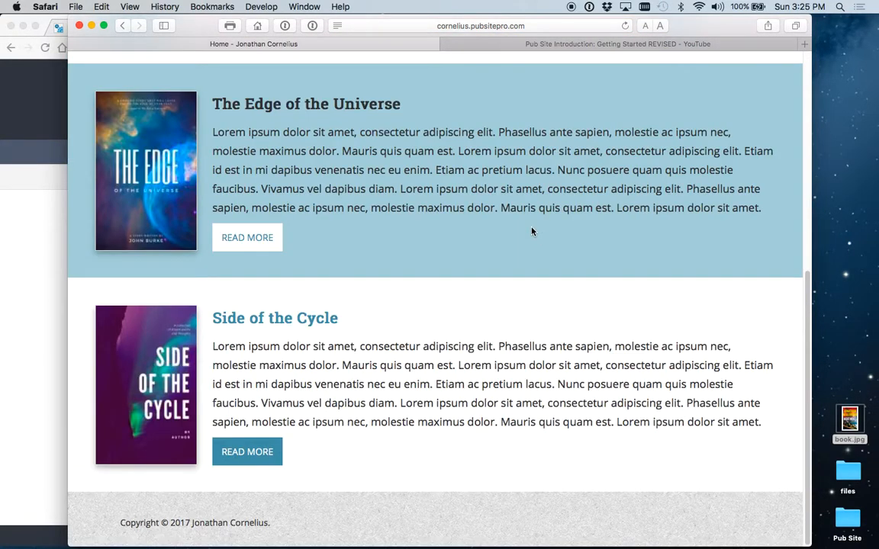
# In Chrome's Pub Site admin, compare the featured products with the home page and move Side of the Cycle ahead of The Edge of the Universe
pyautogui.click(52, 268)
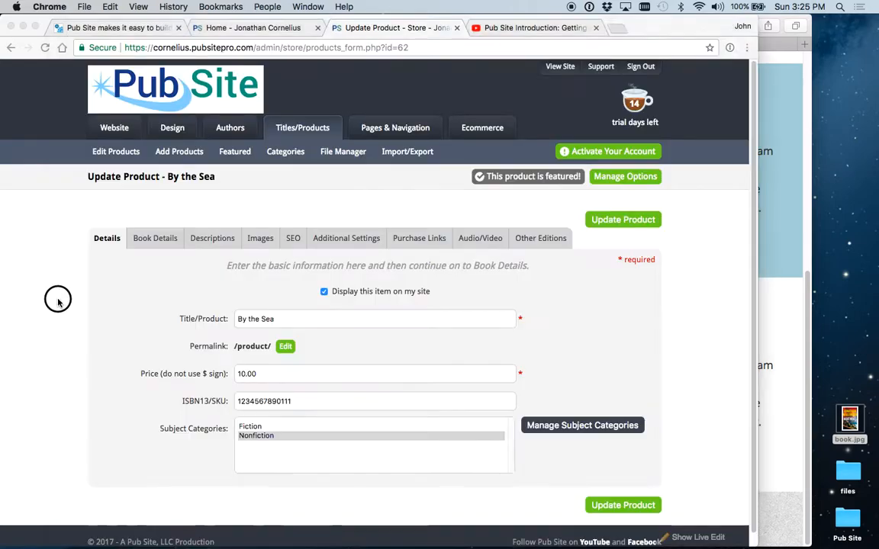
pyautogui.click(233, 155)
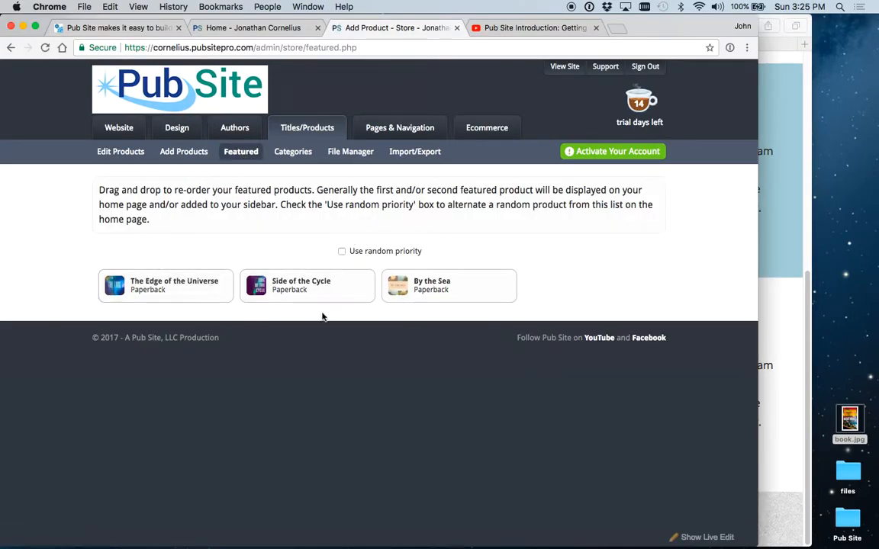
pyautogui.click(800, 398)
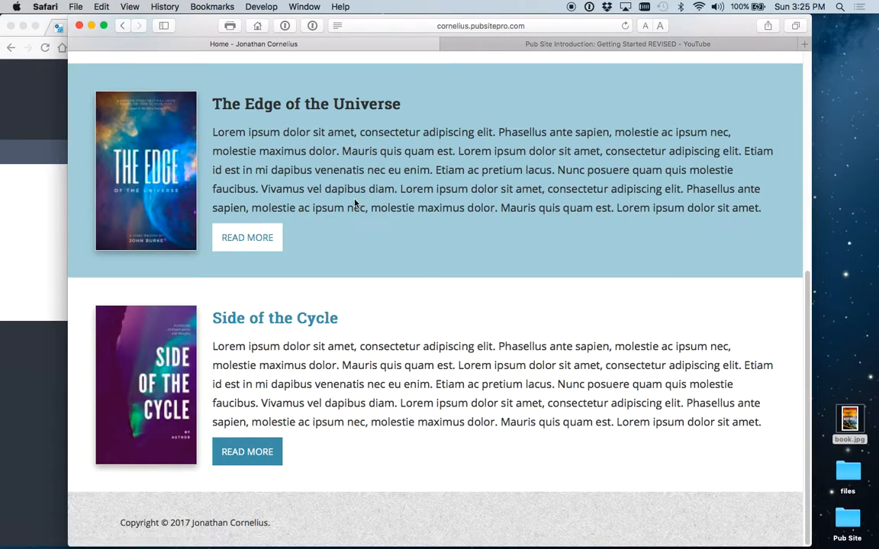
pyautogui.click(54, 271)
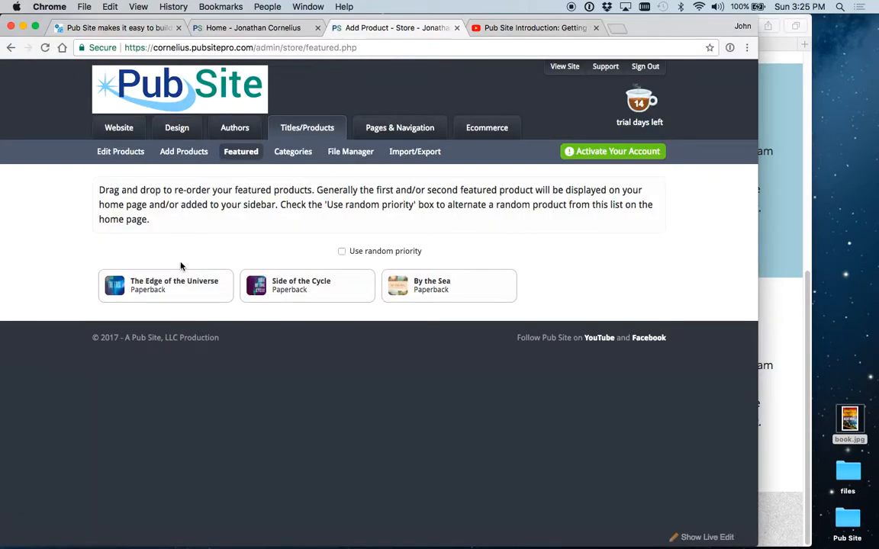
pyautogui.moveTo(300, 298); pyautogui.dragTo(188, 294)
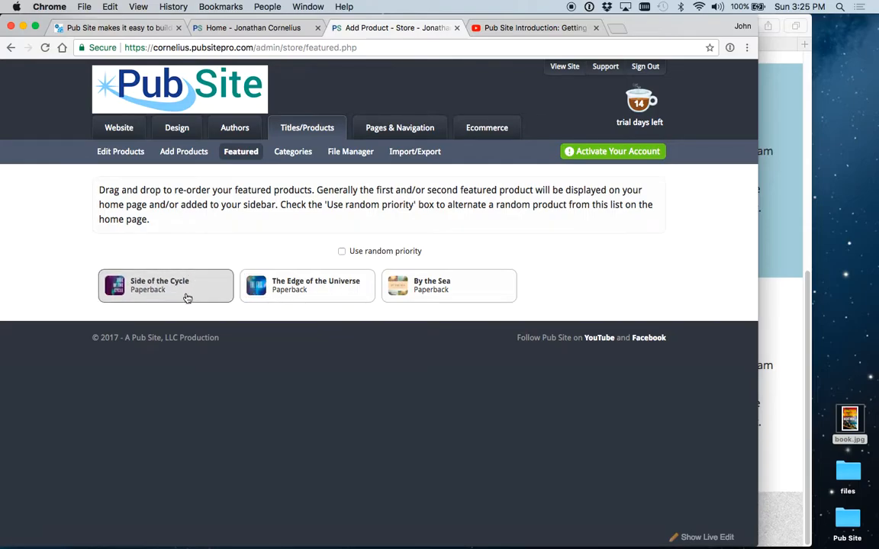
# In Safari, reload the home page to check the featured book order, and check the featured book on the author page
pyautogui.click(763, 374)
pyautogui.click(626, 28)
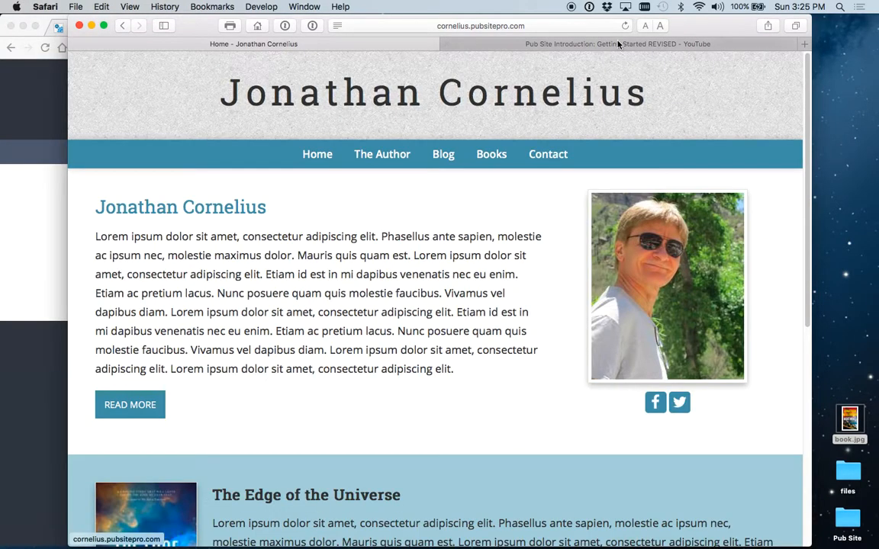
pyautogui.scroll(-5, 569, 265)
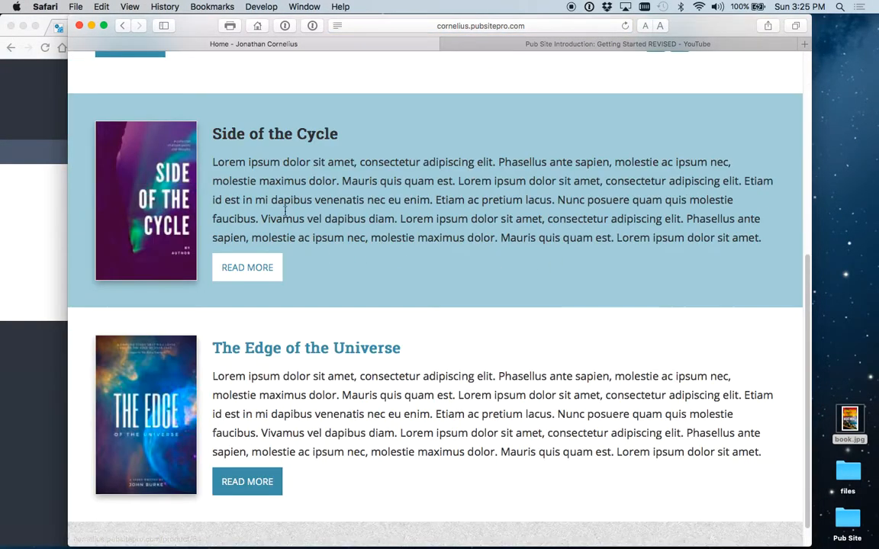
pyautogui.scroll(5, 516, 252)
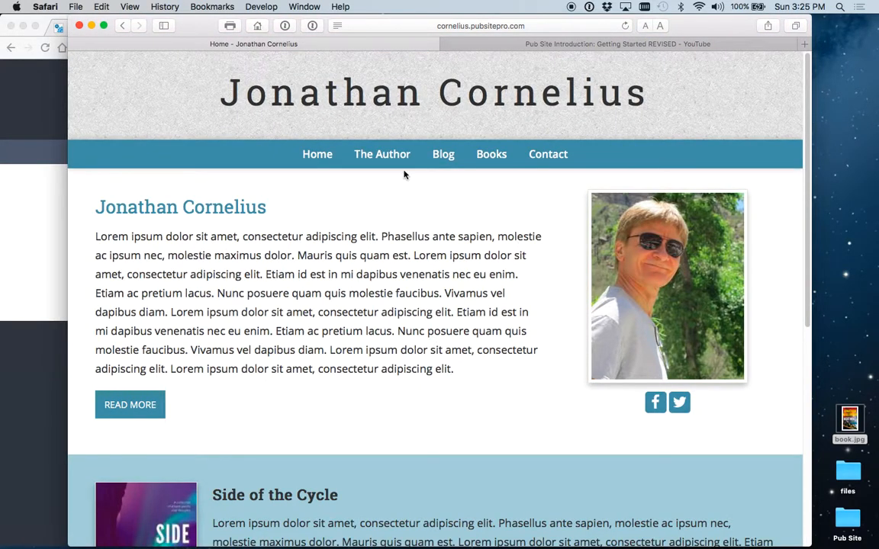
pyautogui.click(373, 155)
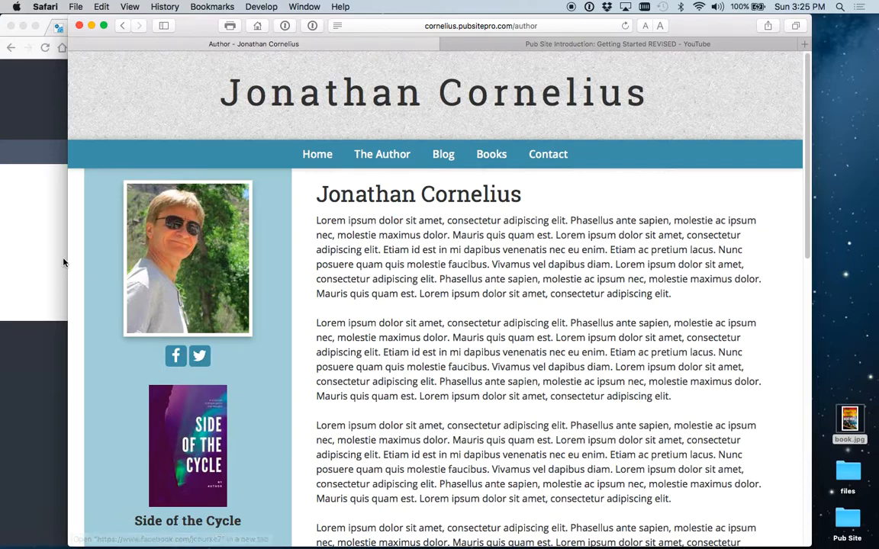
# Return The Edge of the Universe to first place among the featured products in Chrome, and reload the author page in Safari
pyautogui.click(56, 231)
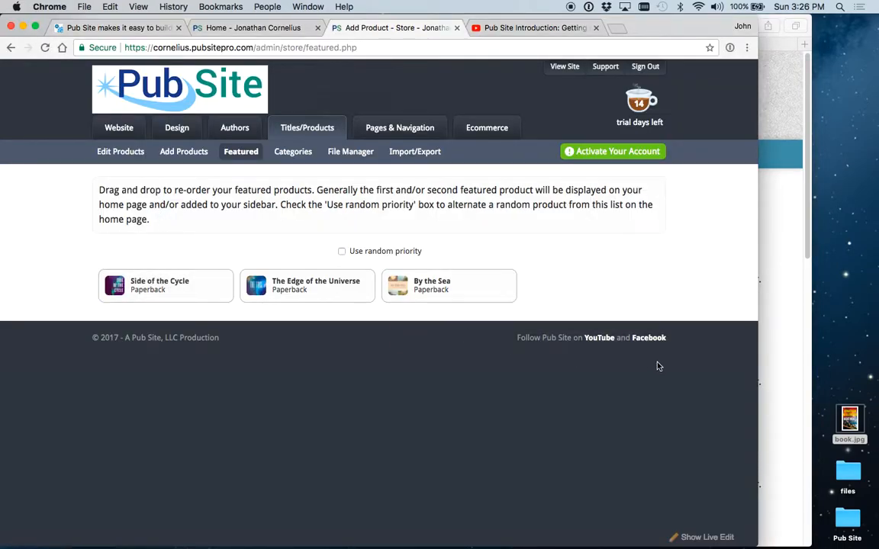
pyautogui.click(328, 296)
pyautogui.moveTo(328, 296); pyautogui.dragTo(190, 286)
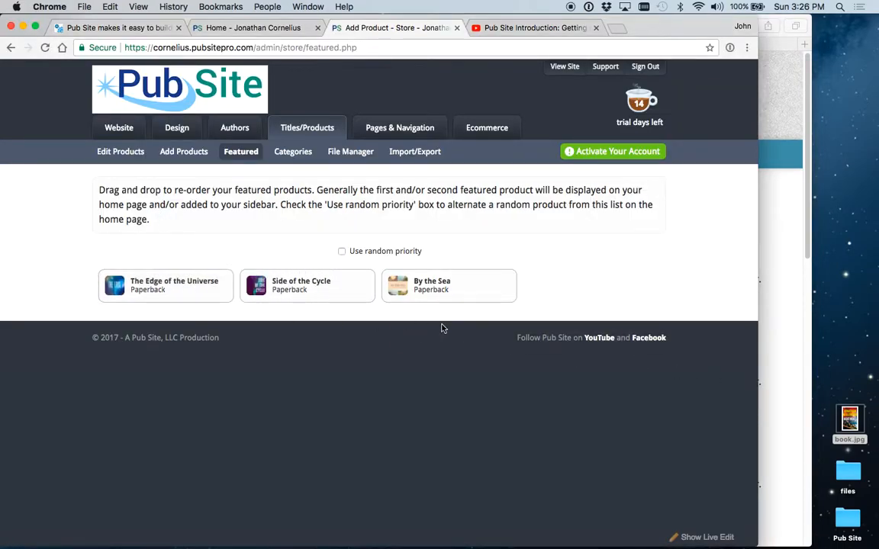
pyautogui.click(789, 366)
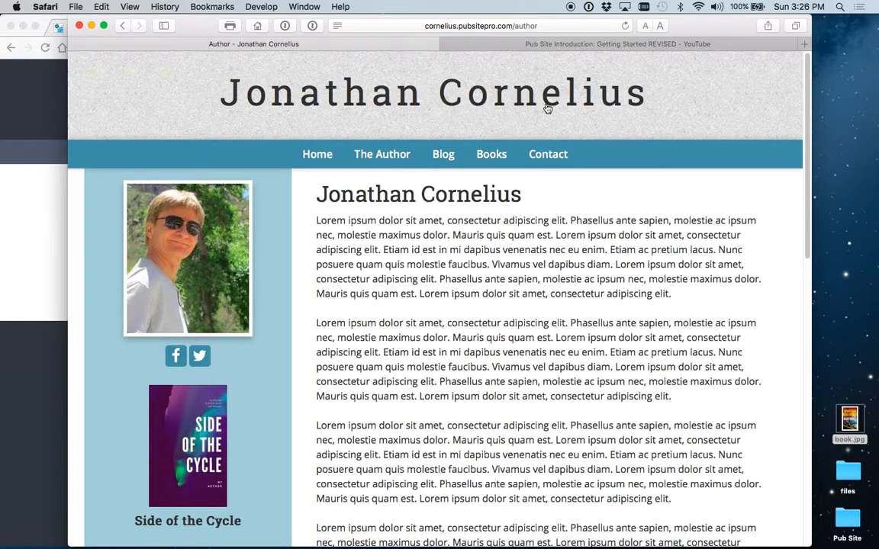
pyautogui.click(625, 26)
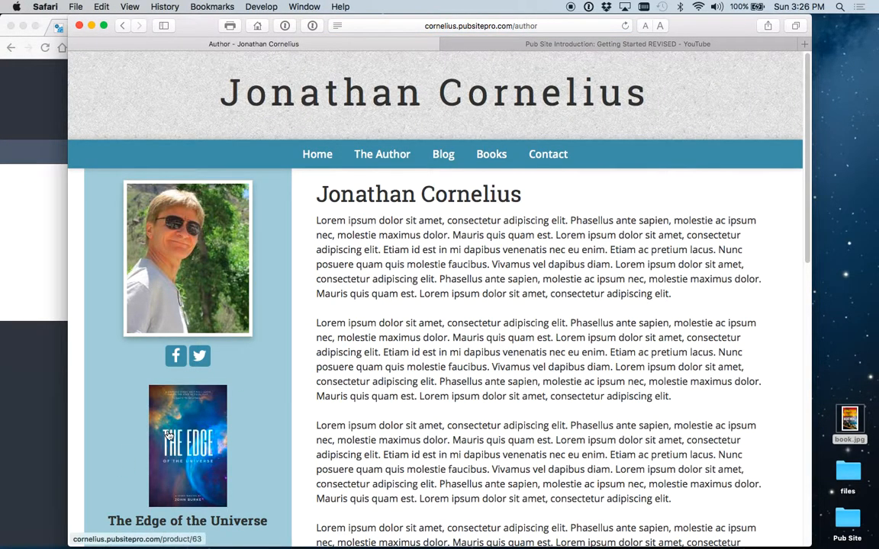
# Look over the author page with its featured book in the sidebar, and open the Books page
pyautogui.scroll(-1, 140, 393)
pyautogui.scroll(-3, 140, 393)
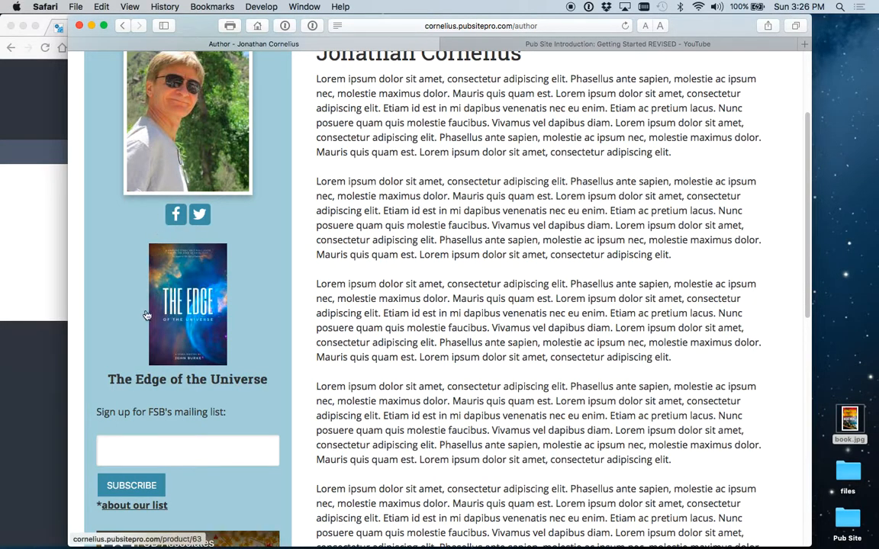
pyautogui.scroll(4, 151, 313)
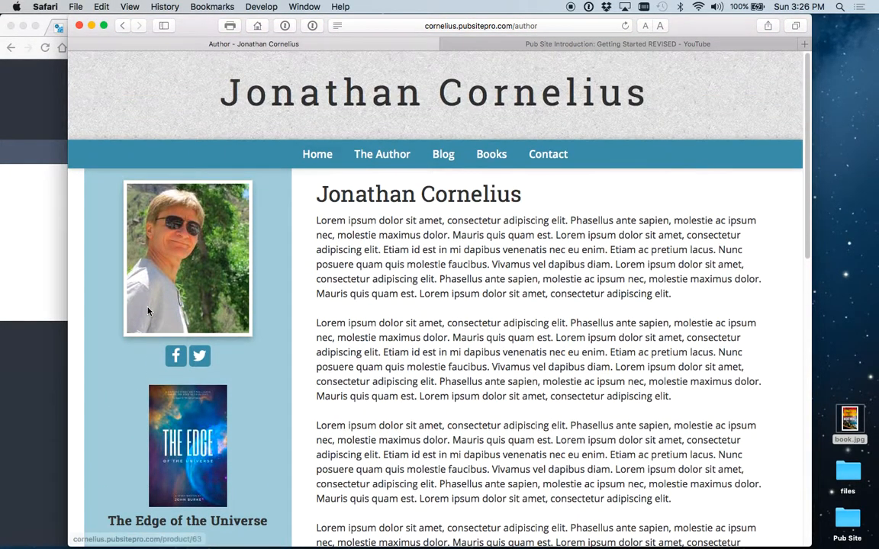
pyautogui.click(502, 153)
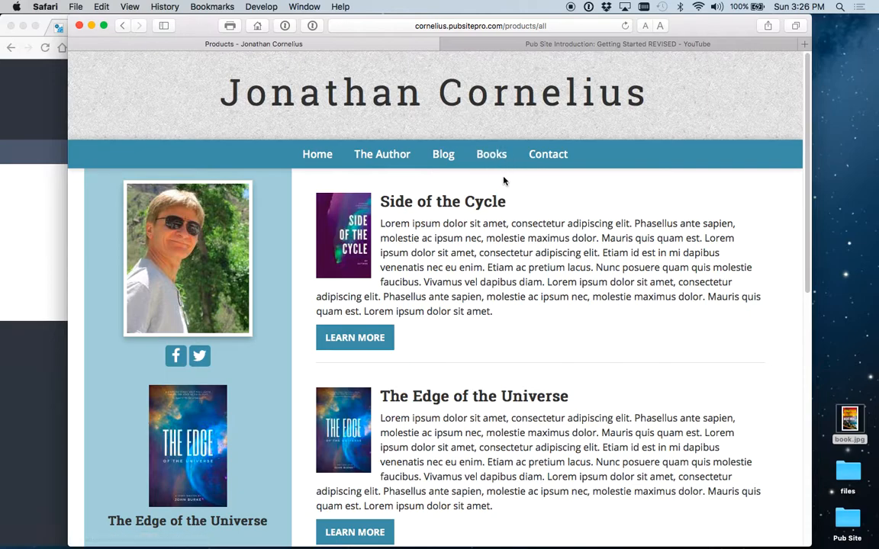
# In Chrome's Pages & Navigation, place Products with Books under it between The Author and Blog in the main navigation, and save
pyautogui.click(39, 239)
pyautogui.click(396, 131)
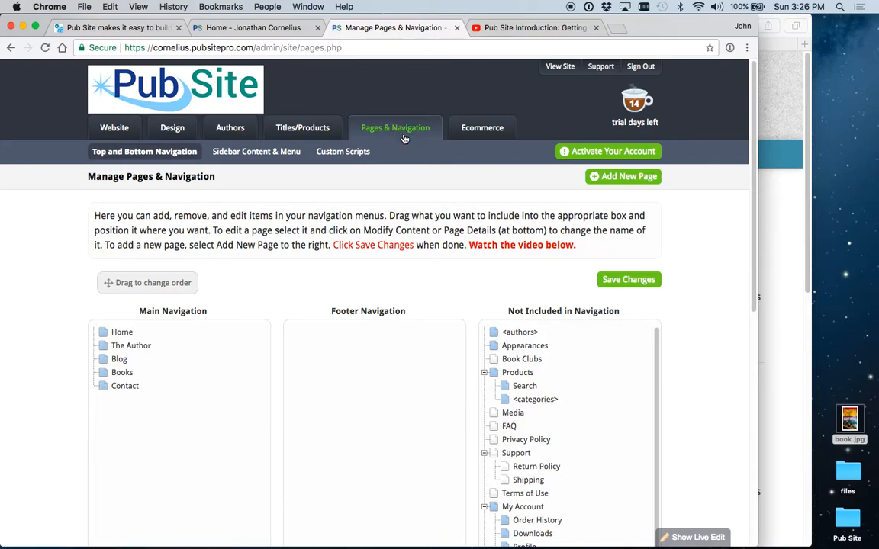
pyautogui.scroll(-3, 367, 163)
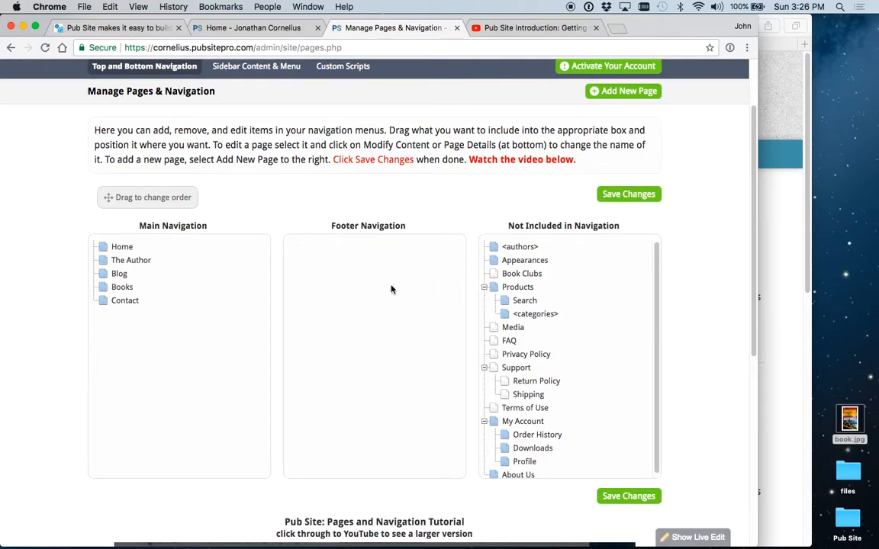
pyautogui.moveTo(105, 290); pyautogui.dragTo(209, 268)
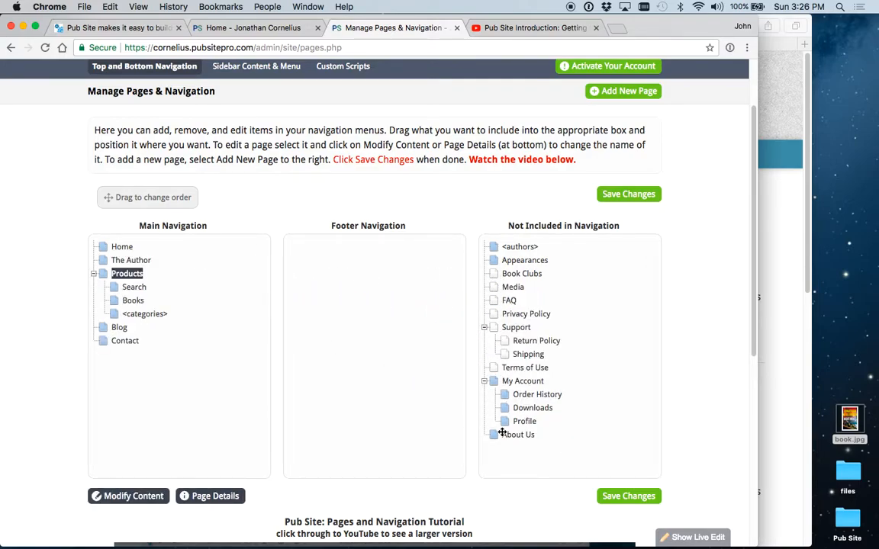
pyautogui.click(628, 496)
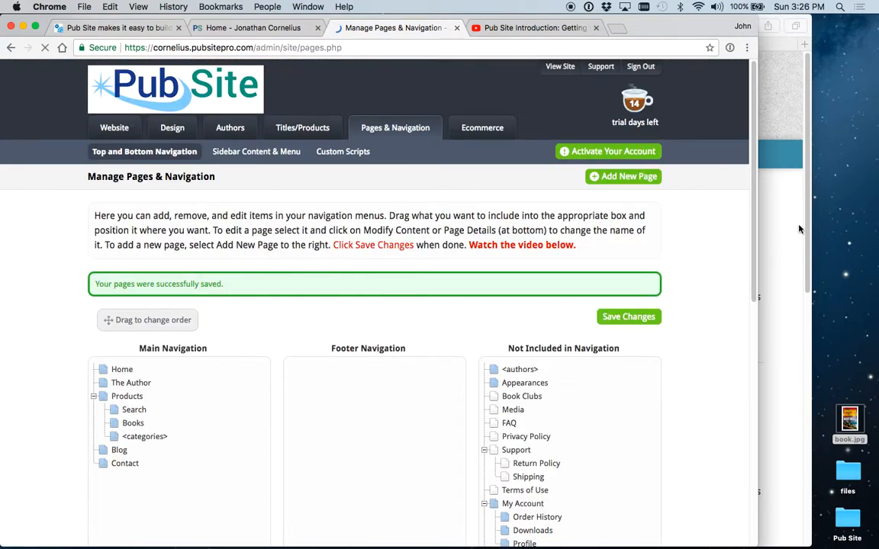
# Switch to Safari and reload the books page to check the Products entry in the site's navigation
pyautogui.click(800, 230)
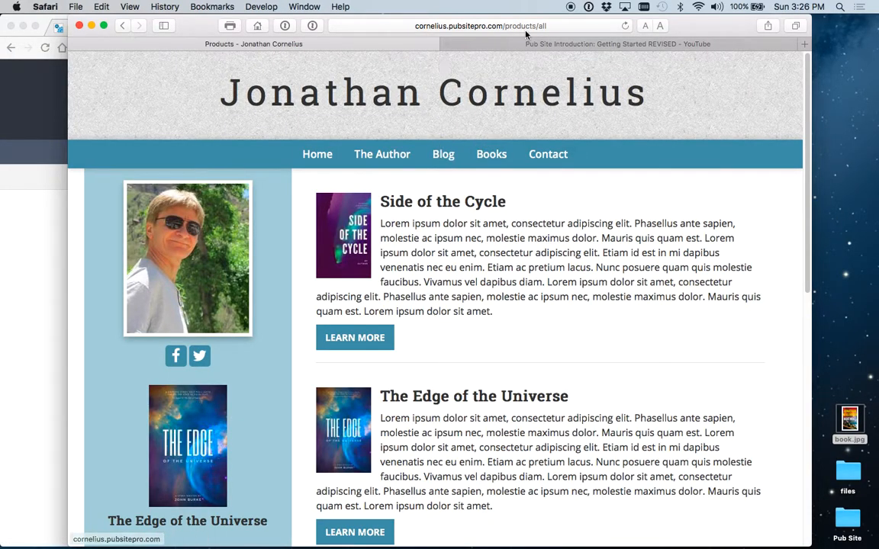
pyautogui.click(625, 26)
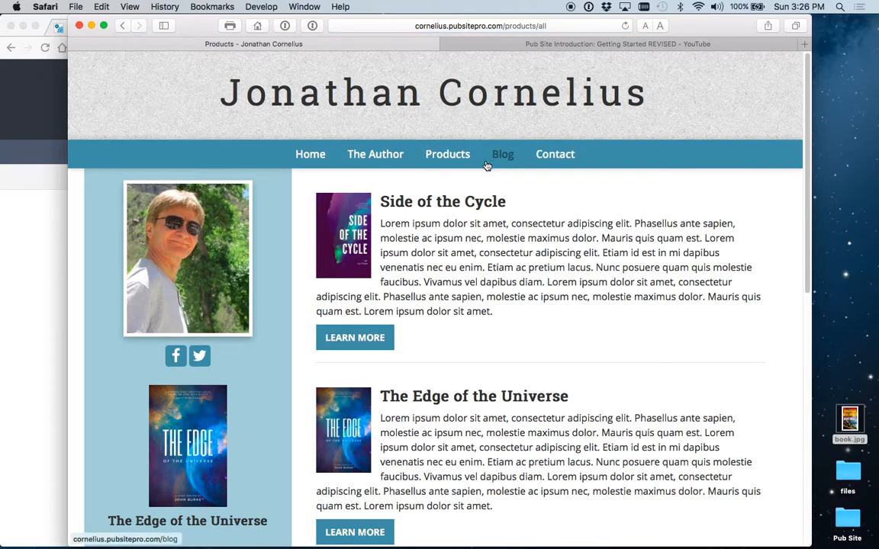
pyautogui.moveTo(461, 155)
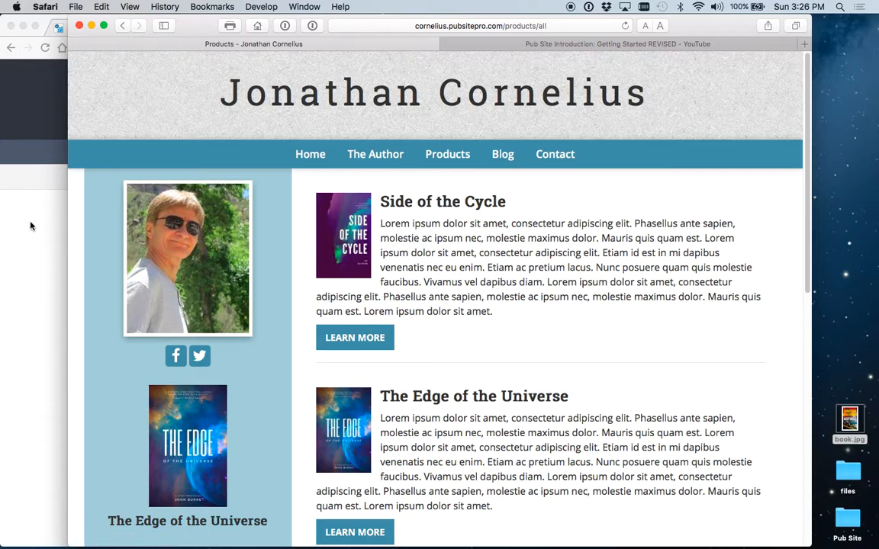
# In Chrome, move Products back to the pages not included in navigation, place Books between Blog and Contact, and save
pyautogui.click(26, 198)
pyautogui.scroll(-3, 349, 466)
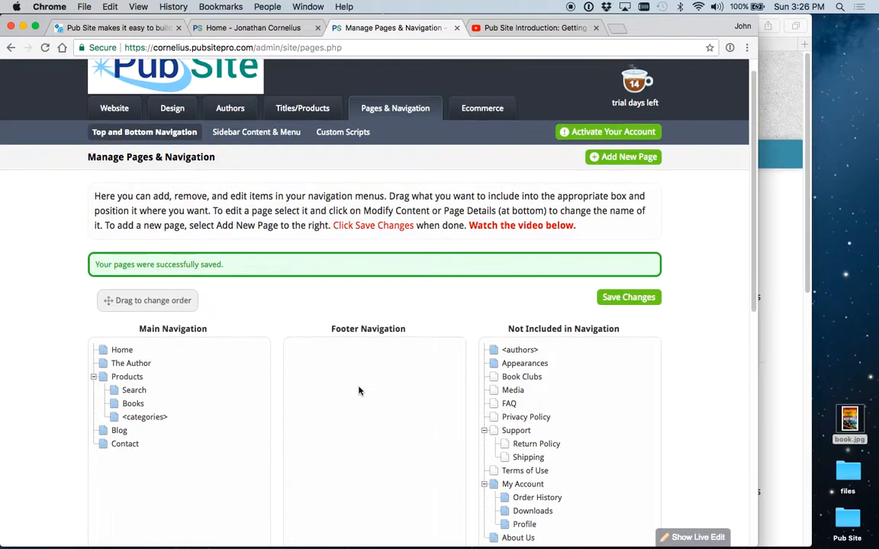
pyautogui.moveTo(104, 287); pyautogui.dragTo(487, 295)
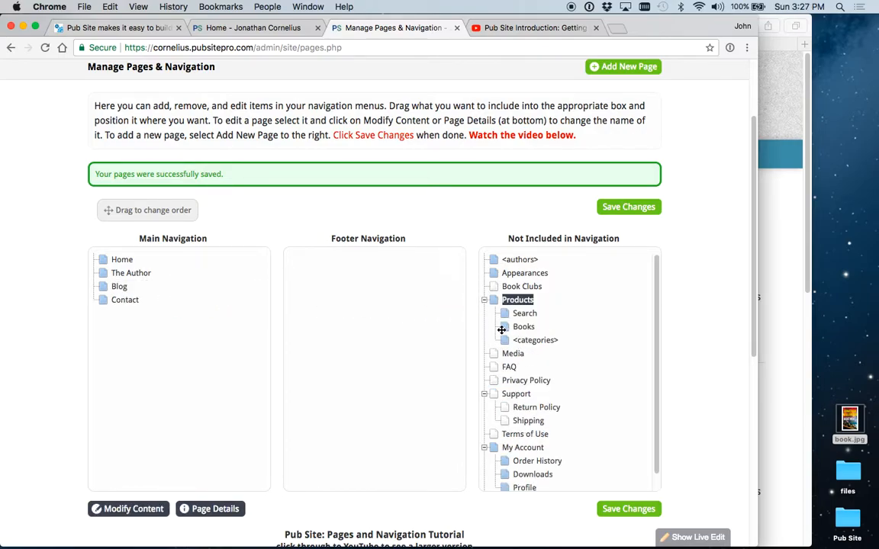
pyautogui.click(504, 327)
pyautogui.moveTo(506, 328); pyautogui.dragTo(221, 284)
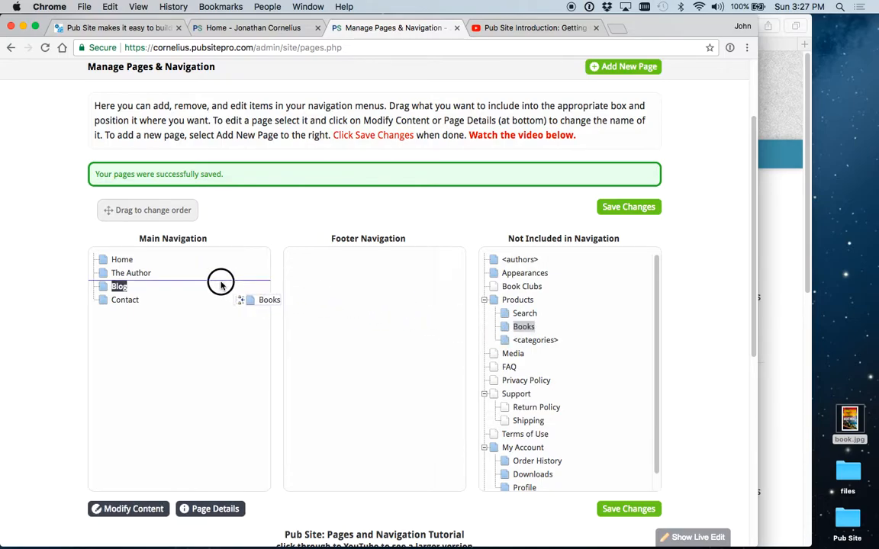
pyautogui.moveTo(221, 284); pyautogui.dragTo(220, 298)
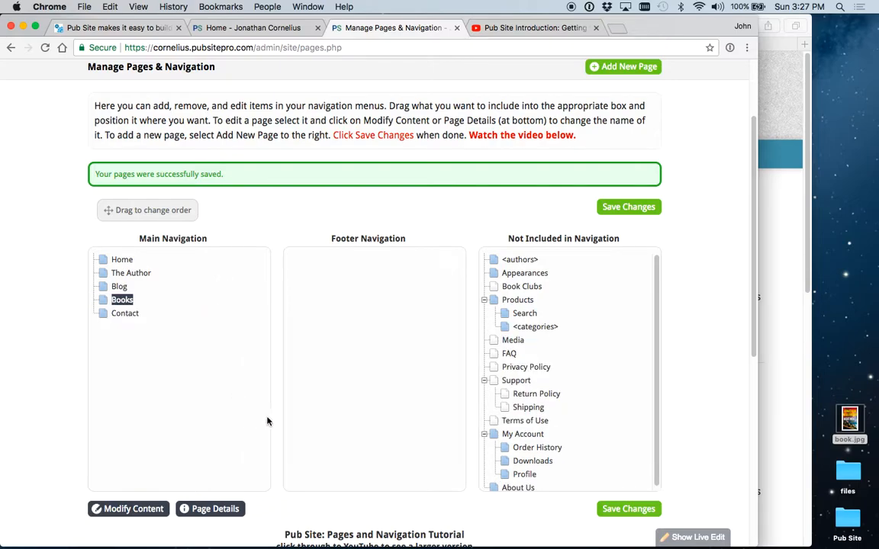
pyautogui.click(619, 509)
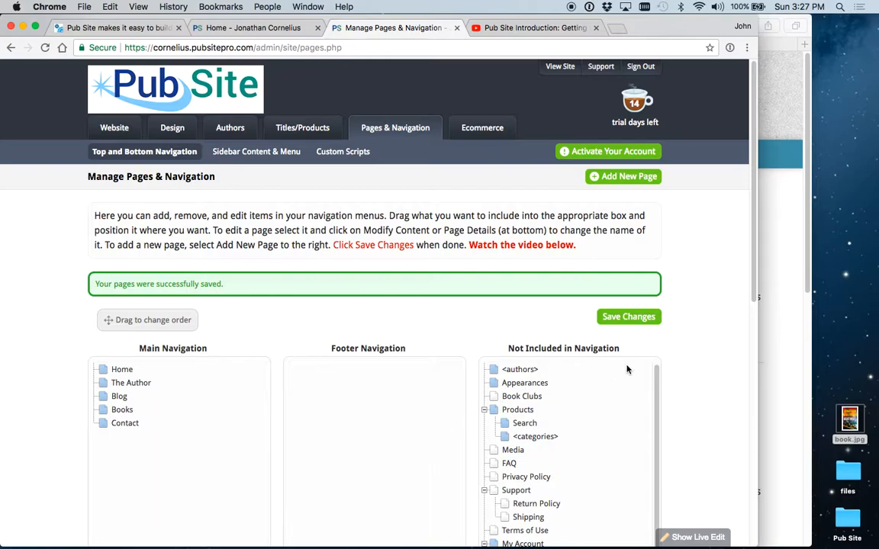
# Switch to Safari and check the site's restored navigation and the list of books on the Books page
pyautogui.click(758, 348)
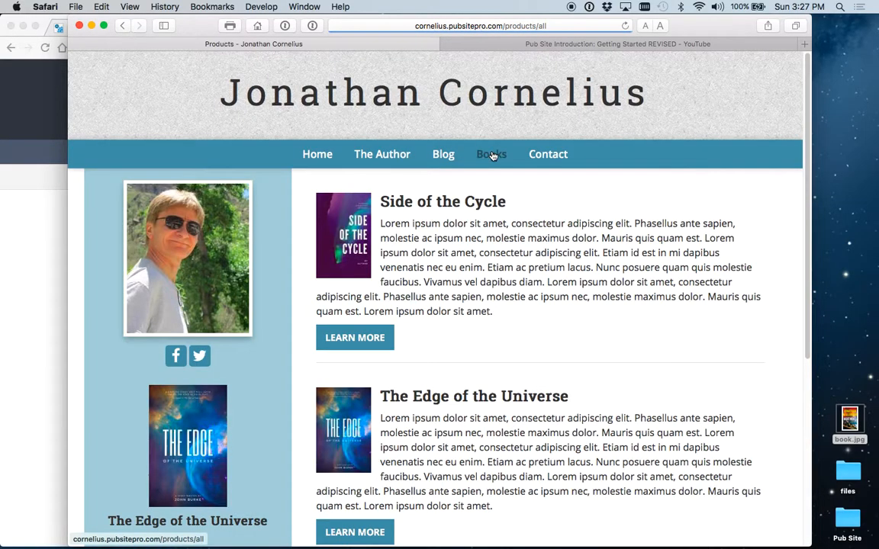
pyautogui.scroll(-7, 624, 322)
pyautogui.scroll(7, 624, 320)
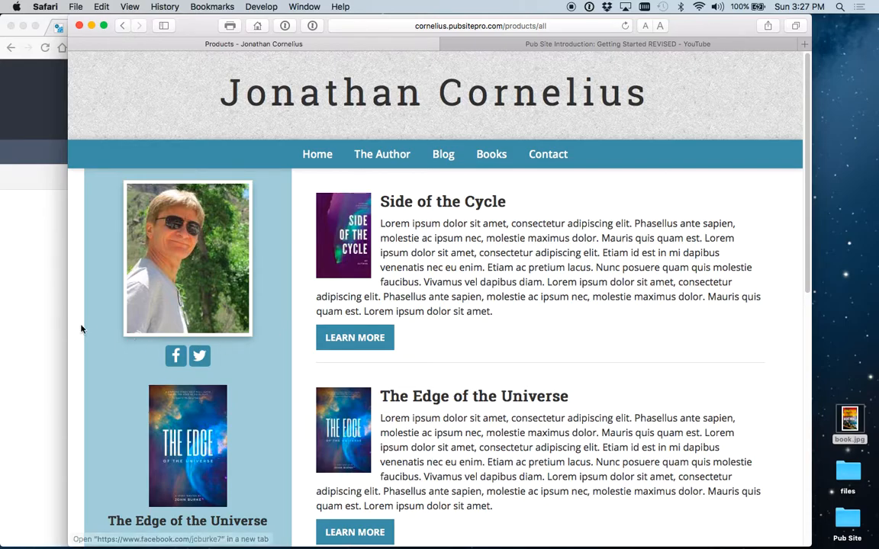
pyautogui.click(40, 295)
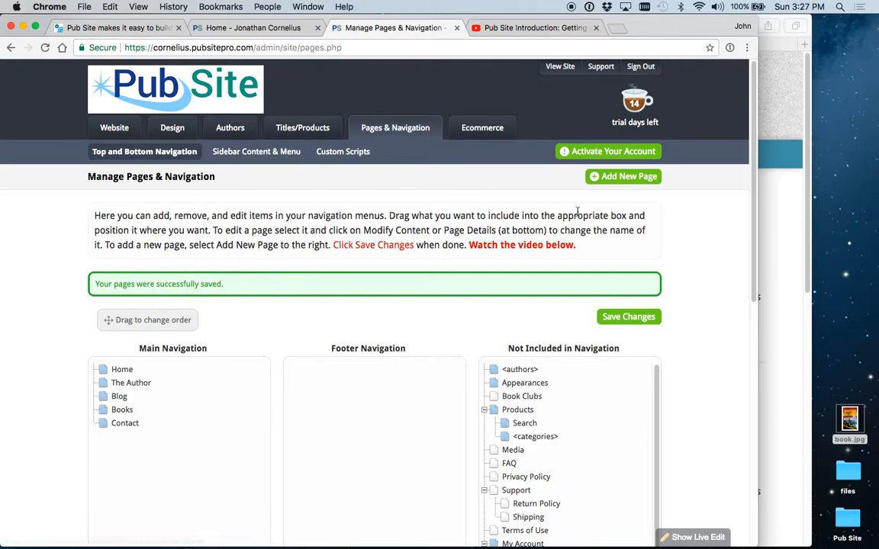
pyautogui.click(783, 277)
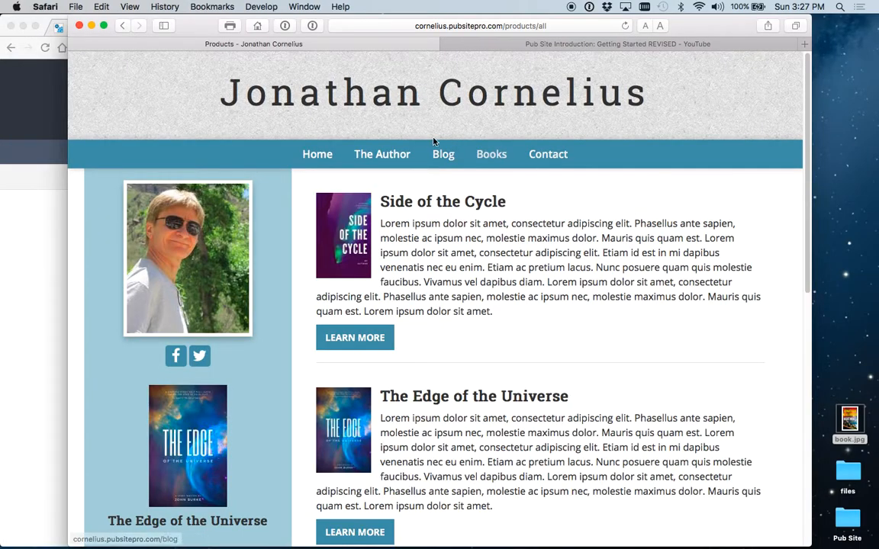
# View the site's Blog page, and return to the Books page to find By the Sea
pyautogui.click(445, 156)
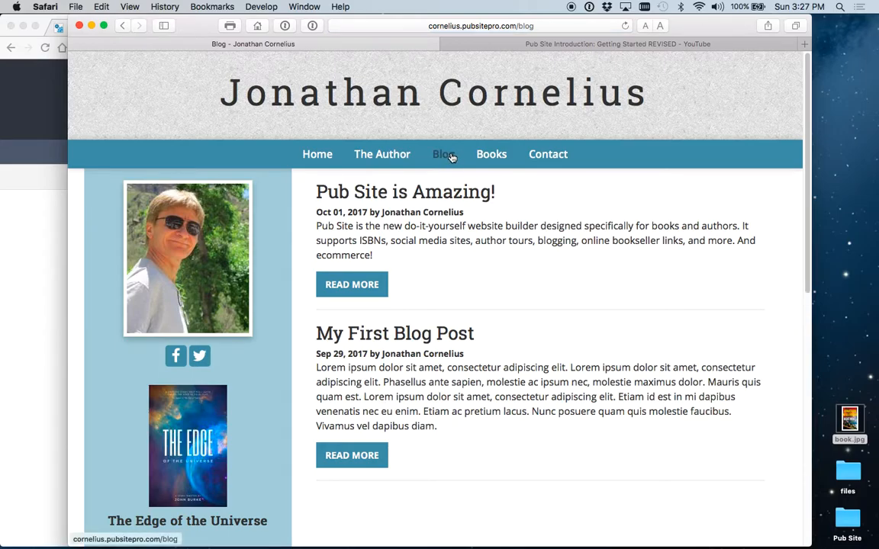
pyautogui.click(500, 158)
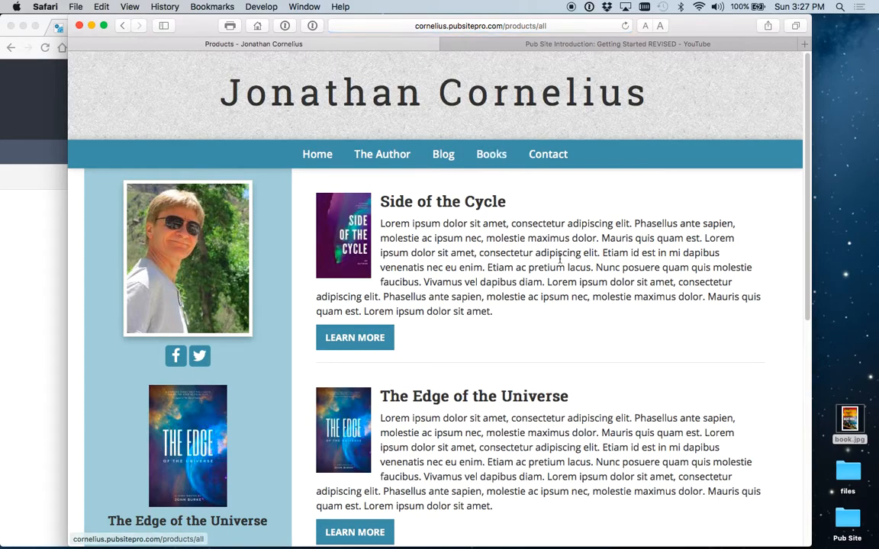
pyautogui.scroll(-8, 676, 218)
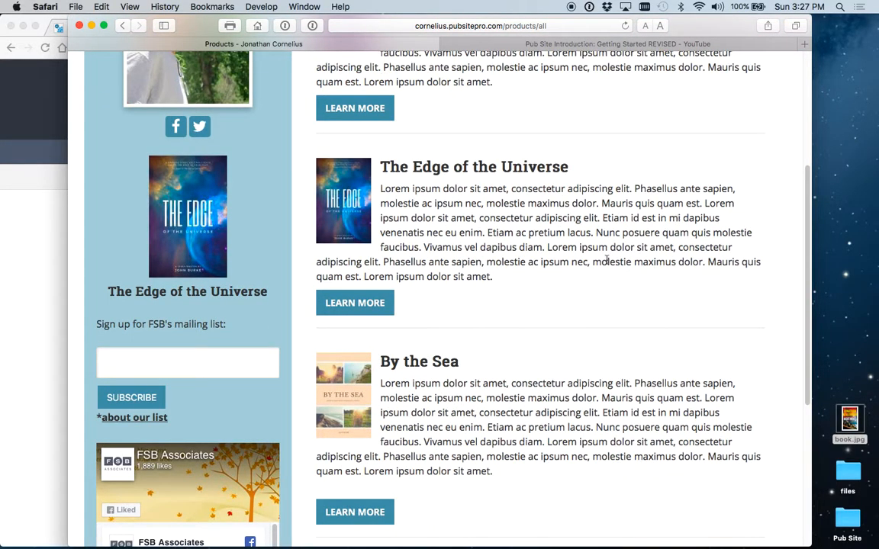
# Open the By the Sea product page and examine its publisher line and the book details above the video
pyautogui.click(355, 513)
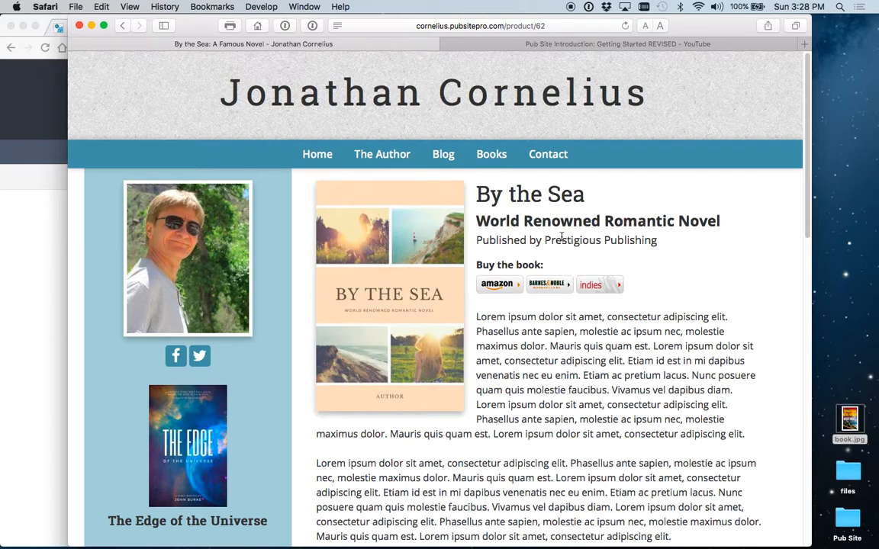
pyautogui.moveTo(546, 241); pyautogui.dragTo(657, 239)
pyautogui.click(657, 240)
pyautogui.scroll(-1, 663, 313)
pyautogui.scroll(-10, 663, 326)
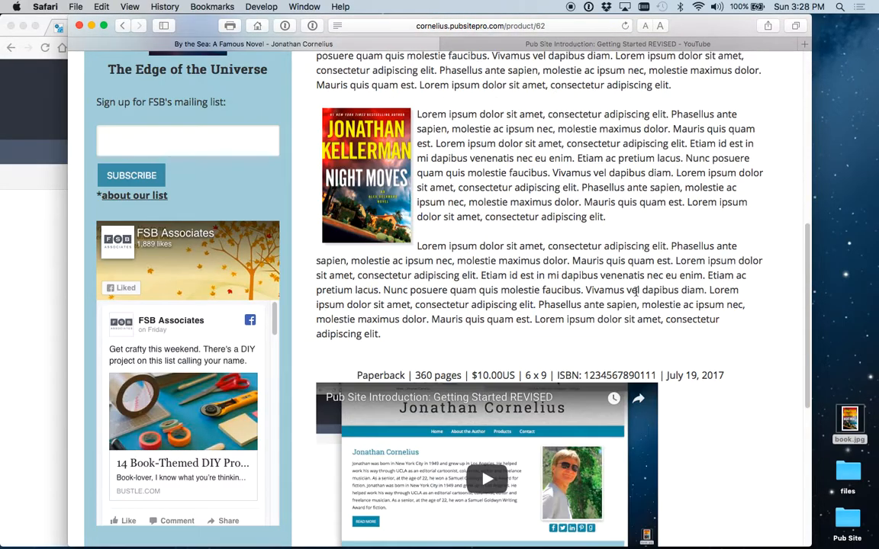
pyautogui.moveTo(358, 372); pyautogui.dragTo(720, 375)
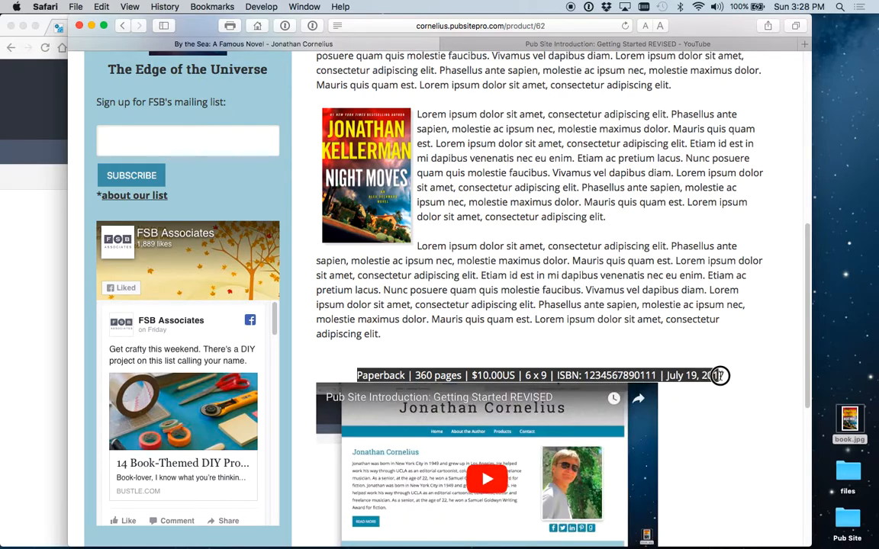
pyautogui.click(719, 375)
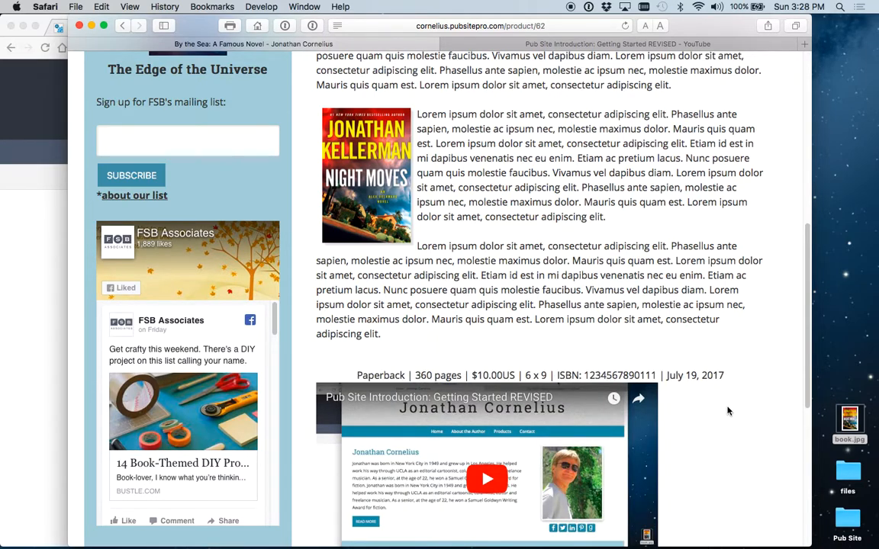
# Examine the embedded video and the "Also available as..." section of the By the Sea page
pyautogui.scroll(-2, 727, 403)
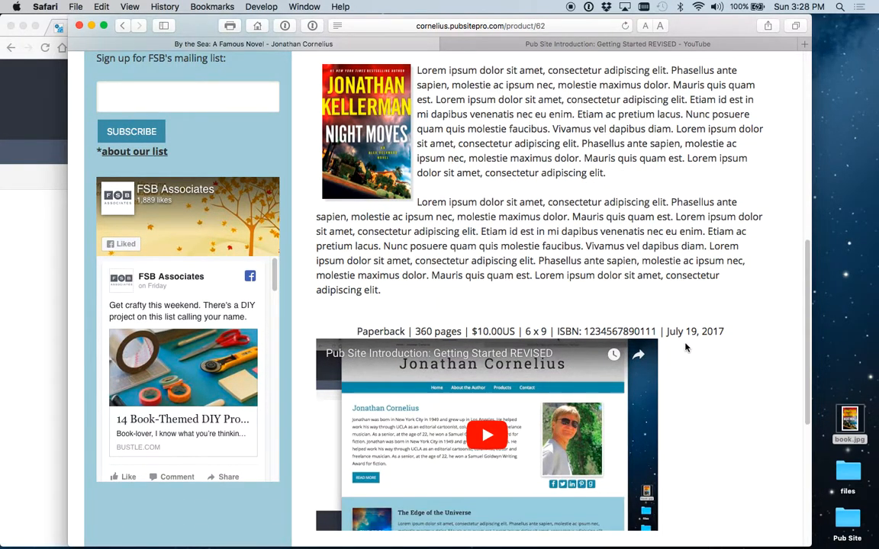
pyautogui.scroll(-3, 681, 390)
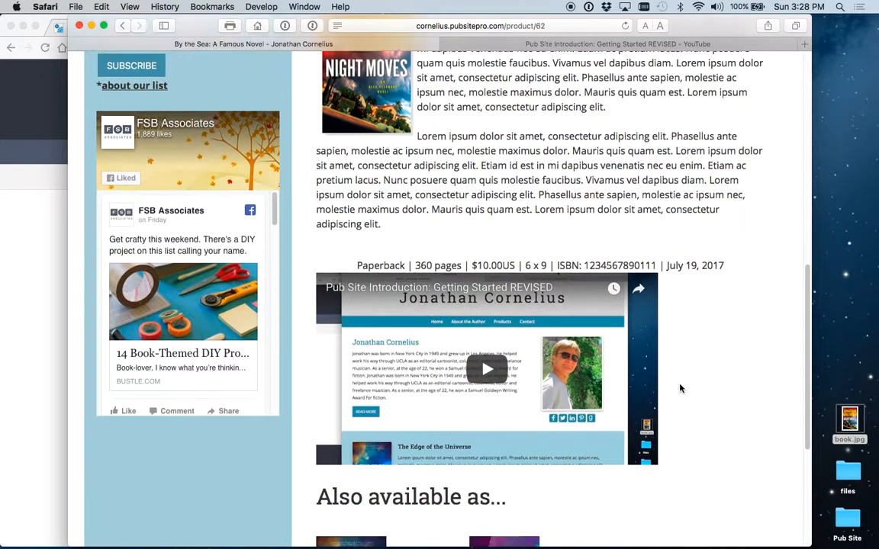
pyautogui.scroll(-2, 681, 389)
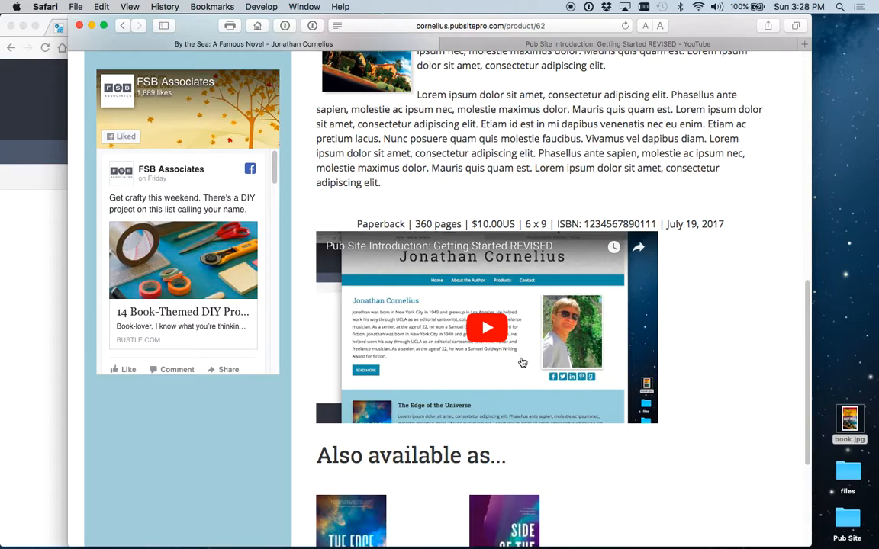
pyautogui.scroll(-5, 673, 328)
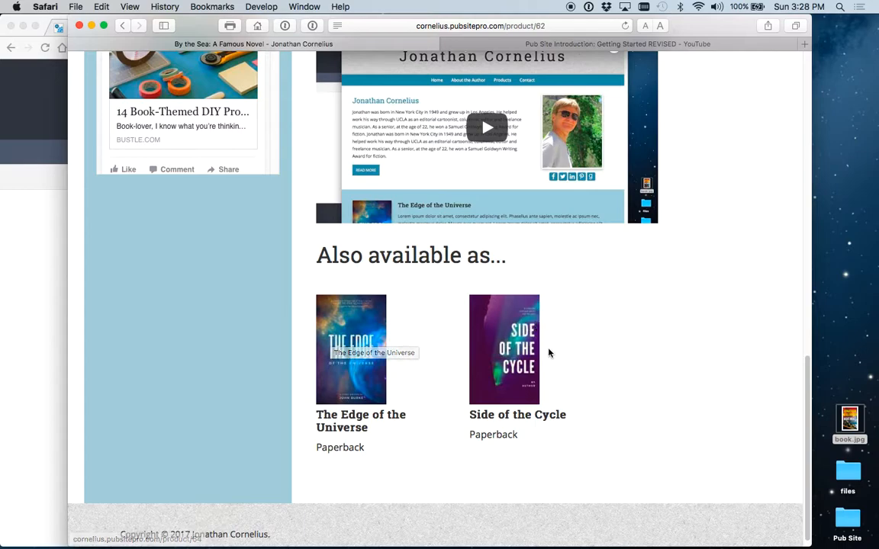
pyautogui.click(320, 255)
pyautogui.moveTo(321, 254); pyautogui.dragTo(402, 255)
pyautogui.click(323, 254)
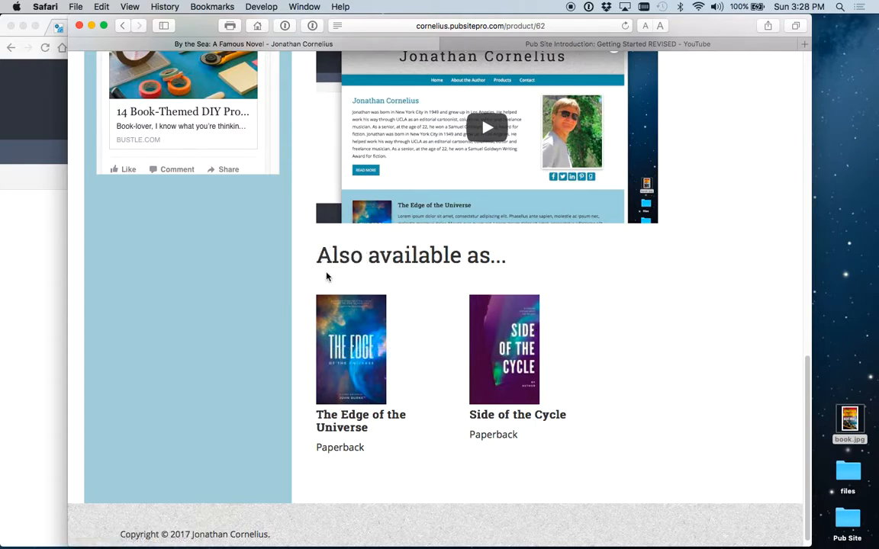
# Switch to Chrome and open the Other Editions settings of the By the Sea product
pyautogui.click(29, 264)
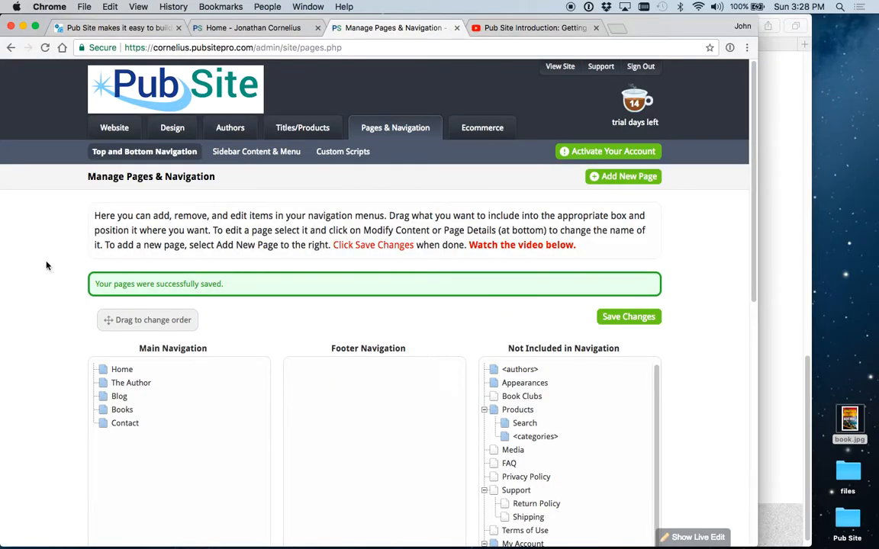
pyautogui.click(303, 128)
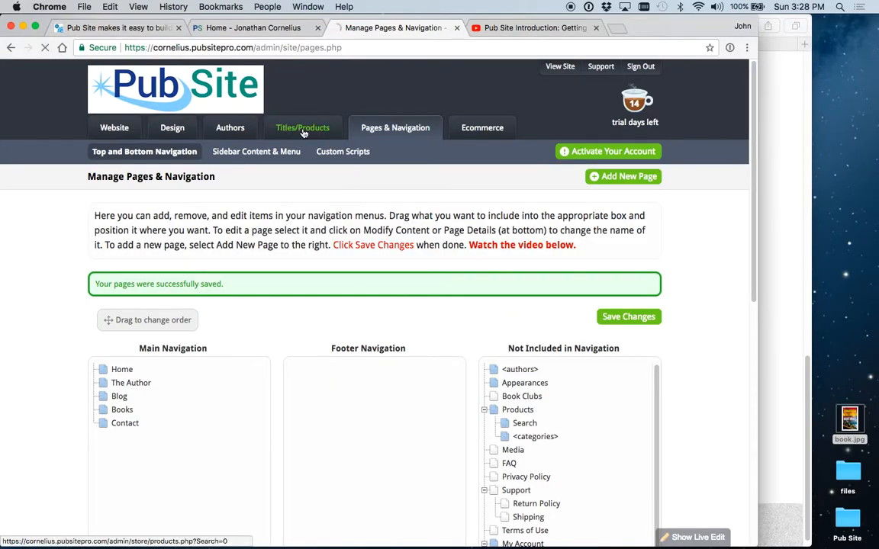
pyautogui.click(137, 343)
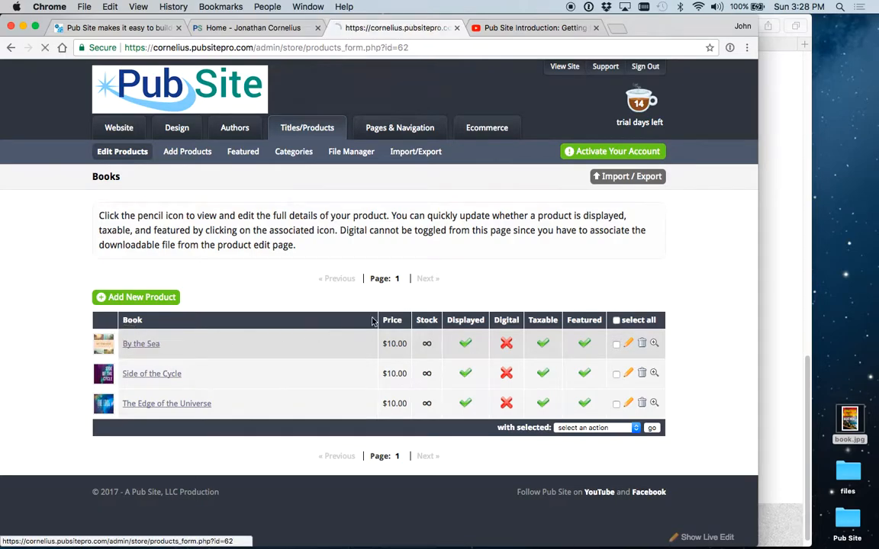
pyautogui.click(541, 241)
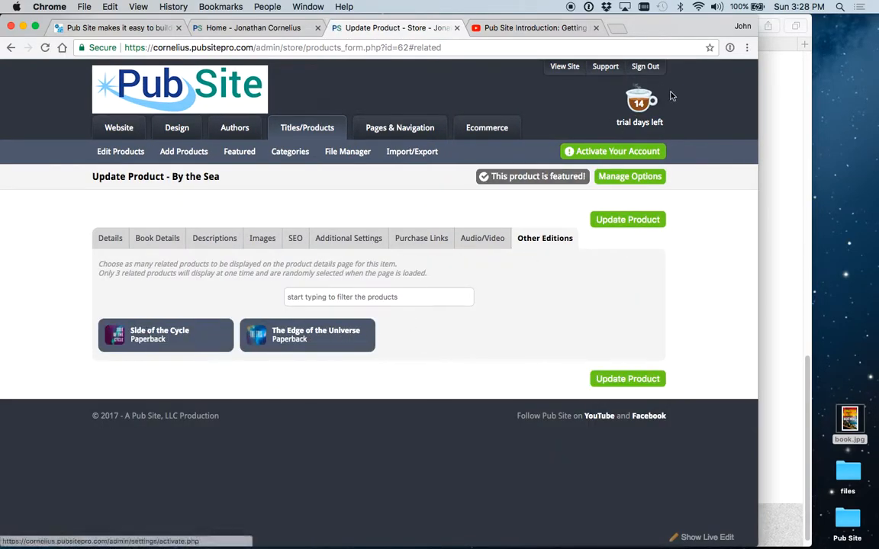
# Return to the admin's product list, then switch to Safari and review the By the Sea page from its other editions up to its title
pyautogui.click(328, 120)
pyautogui.click(772, 279)
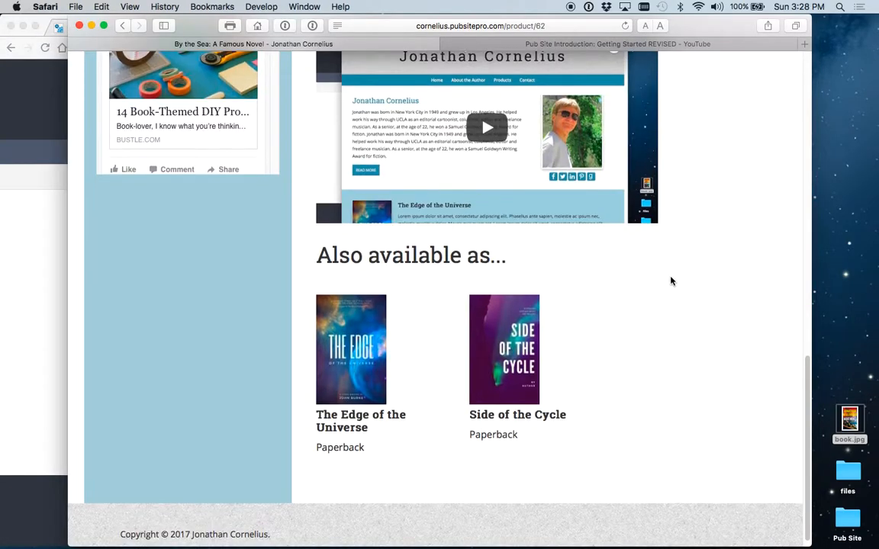
pyautogui.scroll(6, 665, 269)
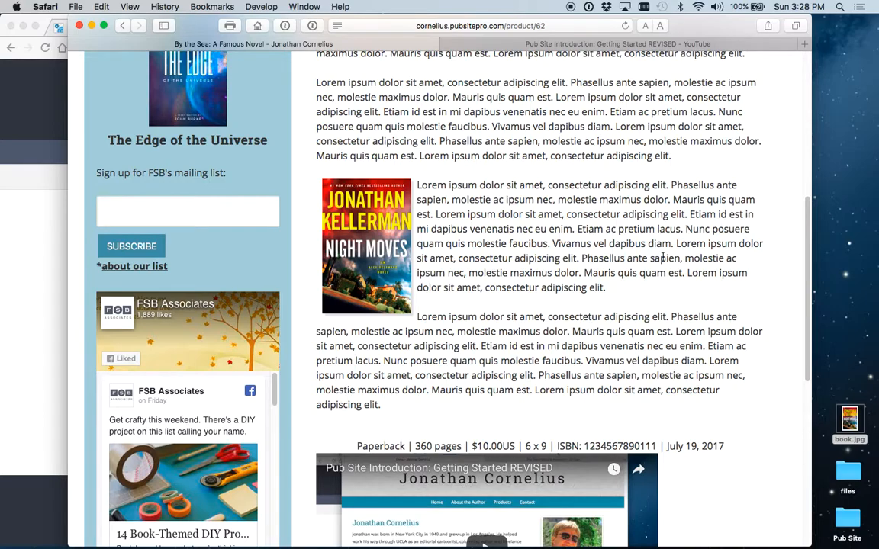
pyautogui.scroll(5, 660, 253)
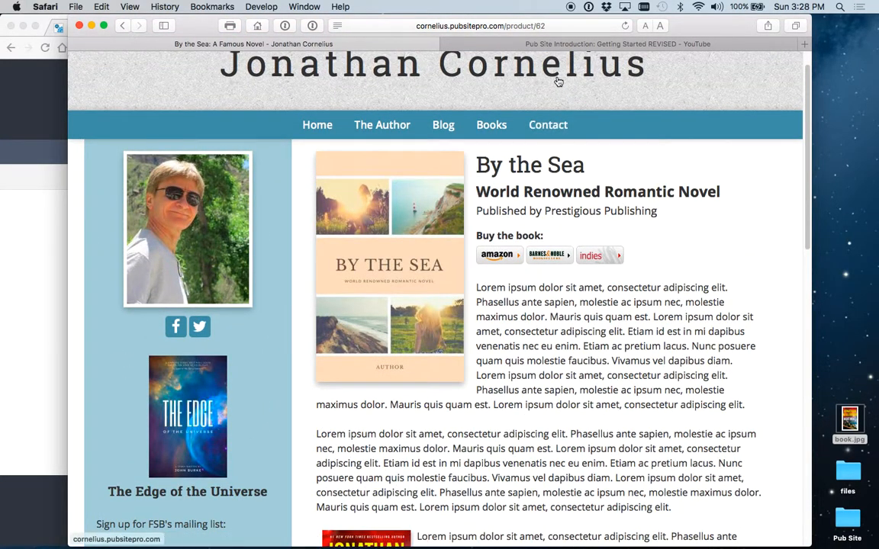
# View the Getting Started video's YouTube page, return to the By the Sea page, and switch back to Chrome
pyautogui.click(544, 43)
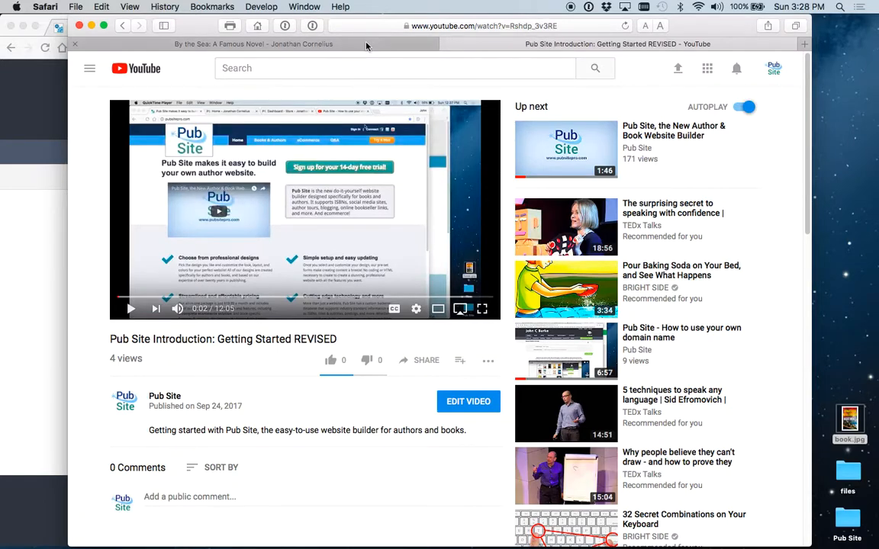
pyautogui.click(329, 42)
pyautogui.click(36, 217)
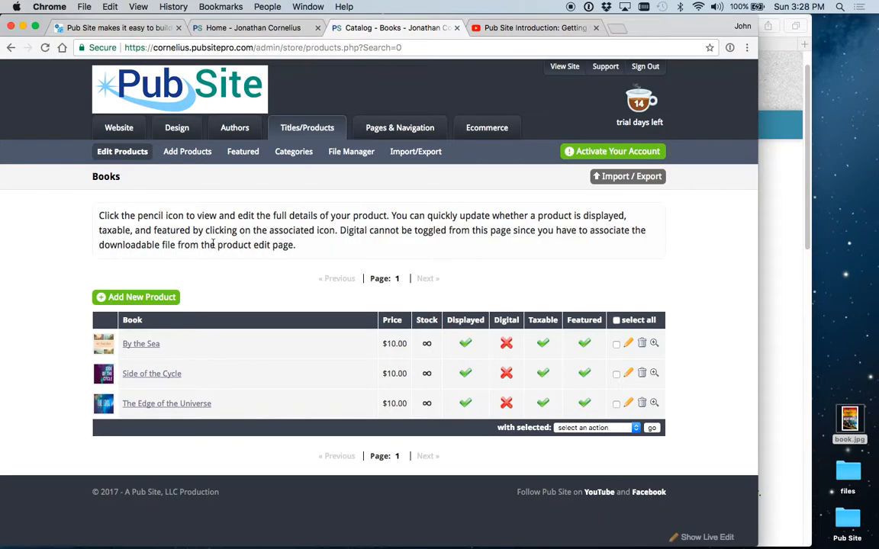
# Look over the Import/Export page, the blank Add Product form and the Featured products page
pyautogui.click(416, 152)
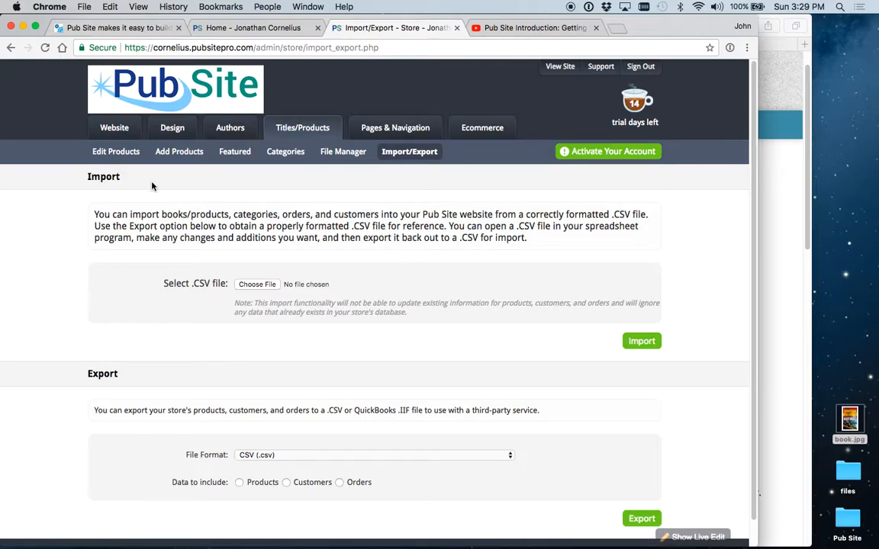
pyautogui.click(176, 152)
pyautogui.click(241, 154)
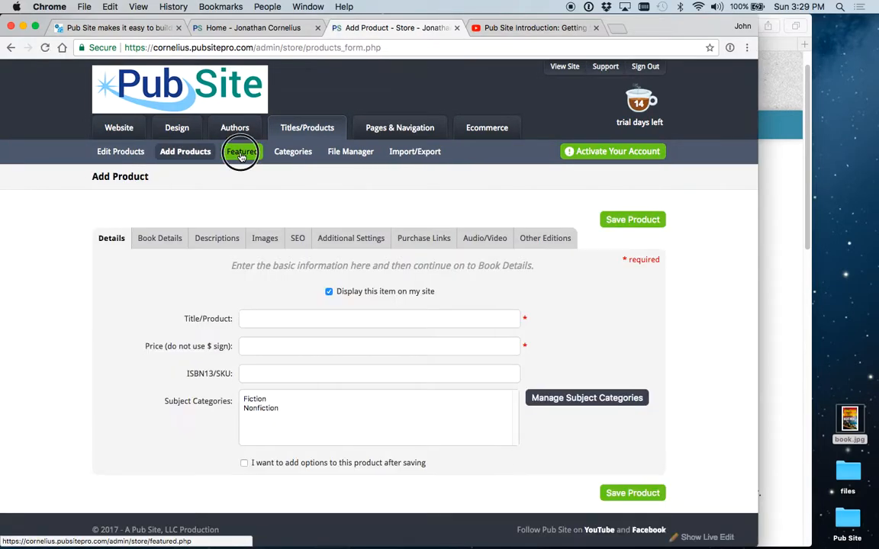
# Start a new product category and name it History
pyautogui.click(287, 158)
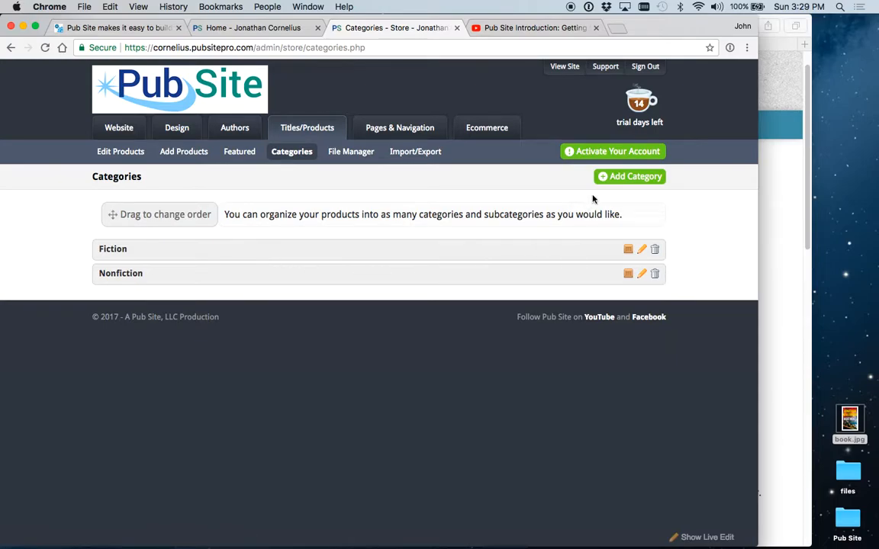
pyautogui.click(619, 178)
pyautogui.write('History')
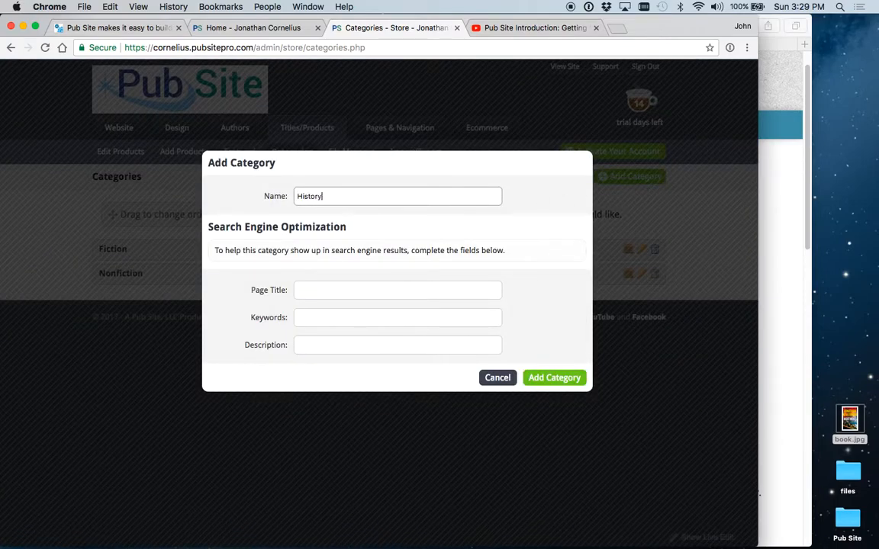
# Copy the name History into the new category's page title, keywords and description, and add the category
pyautogui.doubleClick(308, 197)
pyautogui.press('cmd+c')
pyautogui.click(324, 289)
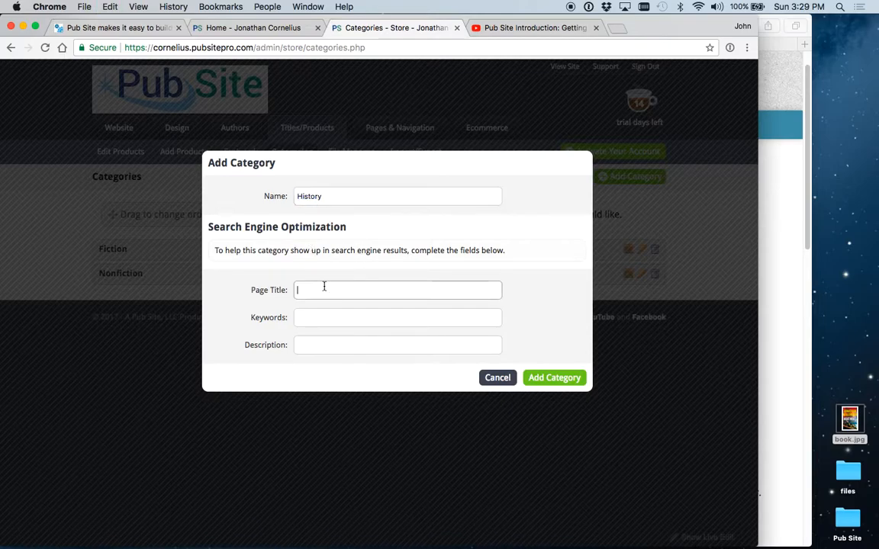
pyautogui.press('cmd+v')
pyautogui.click(308, 317)
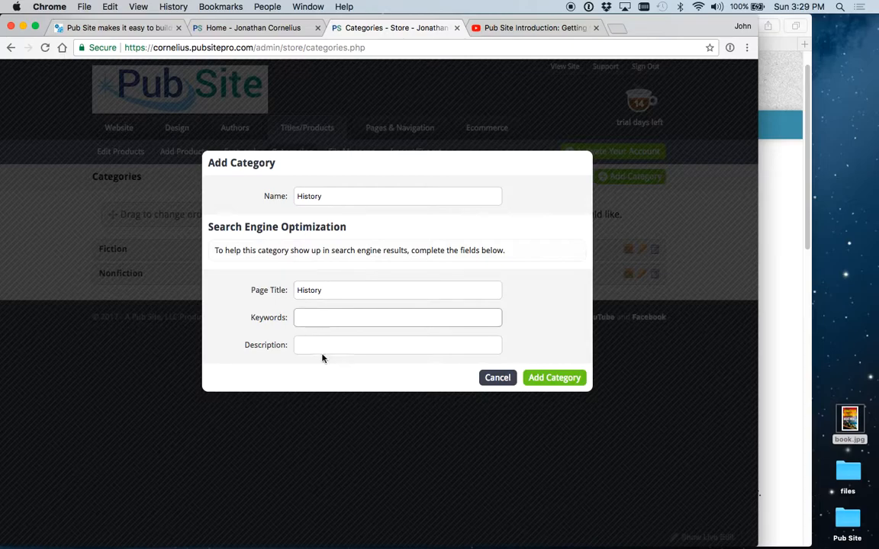
pyautogui.press('cmd+v')
pyautogui.click(321, 344)
pyautogui.press('cmd+v')
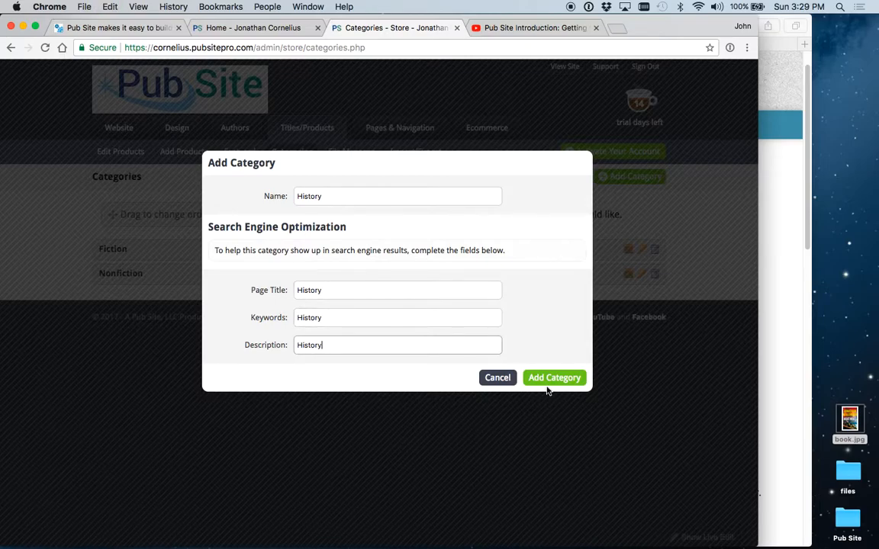
pyautogui.click(546, 376)
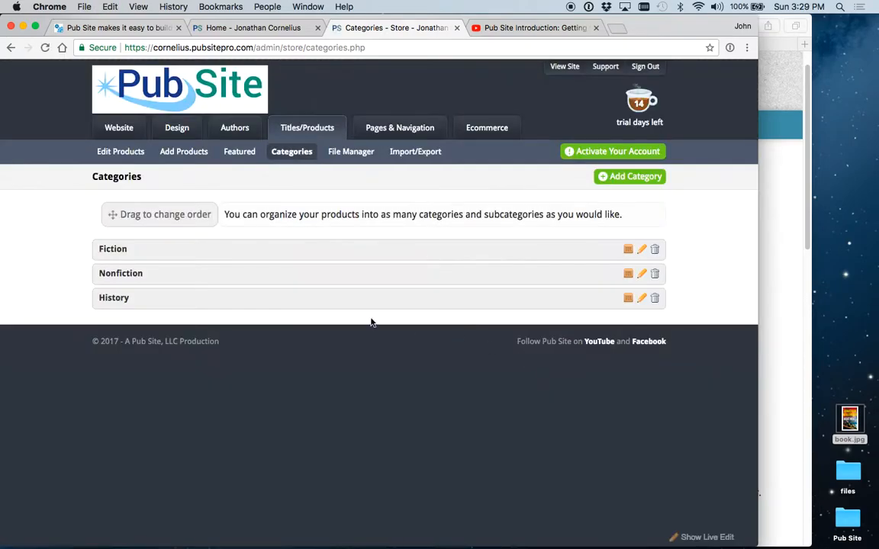
# Open the By the Sea product, add History to its Nonfiction subject category selection, and save the product
pyautogui.click(313, 130)
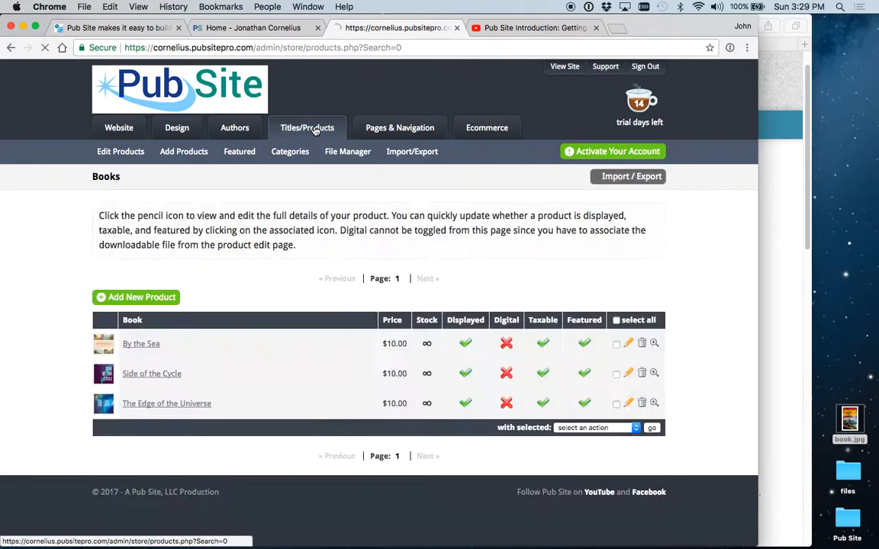
pyautogui.click(135, 343)
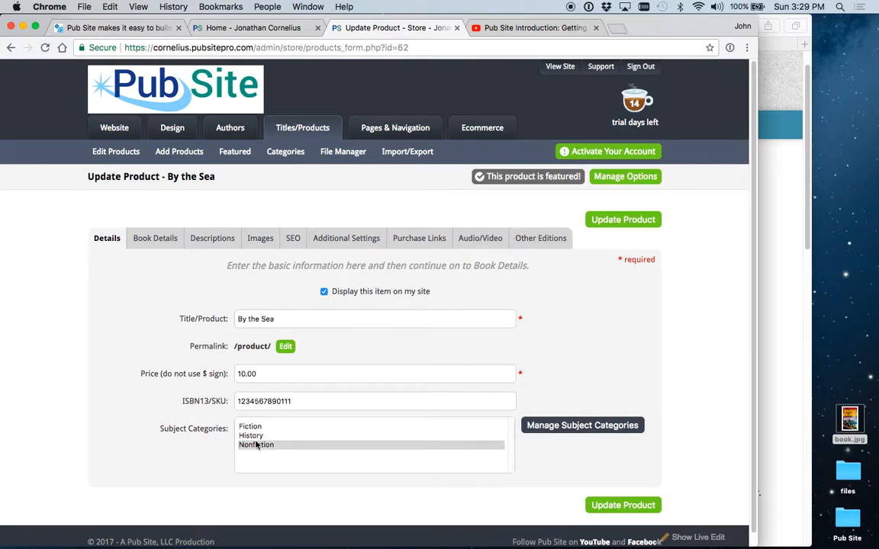
pyautogui.keyDown('super'); pyautogui.click(255, 436); pyautogui.keyUp('super')
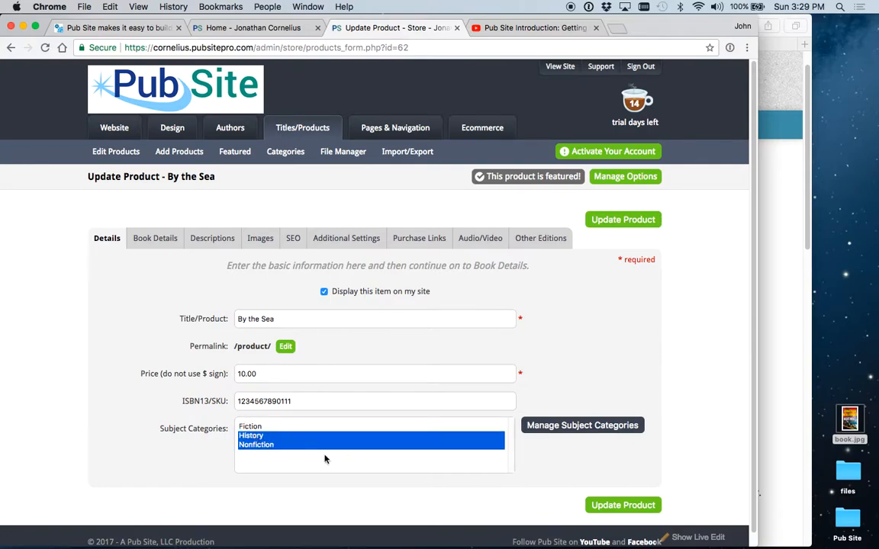
pyautogui.click(624, 506)
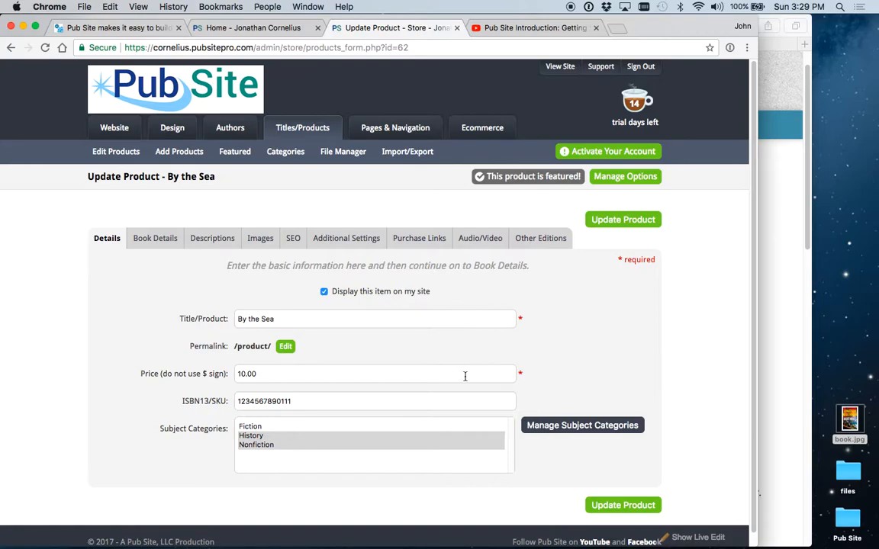
# Review By the Sea's Book Details, Additional Settings, Purchase Links and Audio/Video settings, and open the Featured products page
pyautogui.click(159, 241)
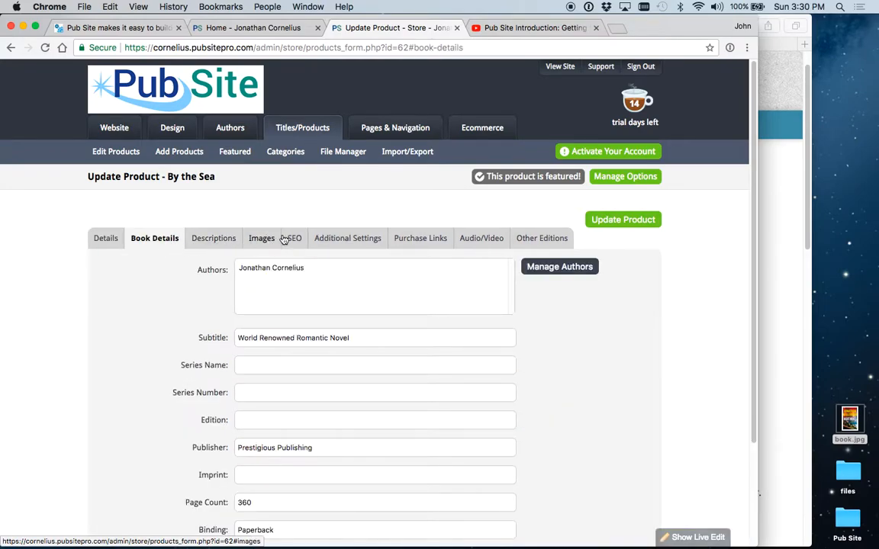
pyautogui.click(352, 238)
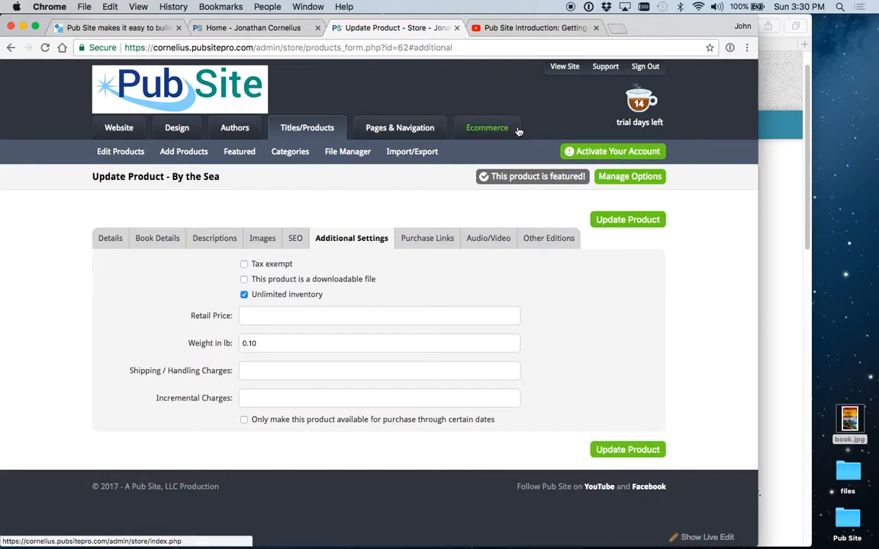
pyautogui.click(442, 240)
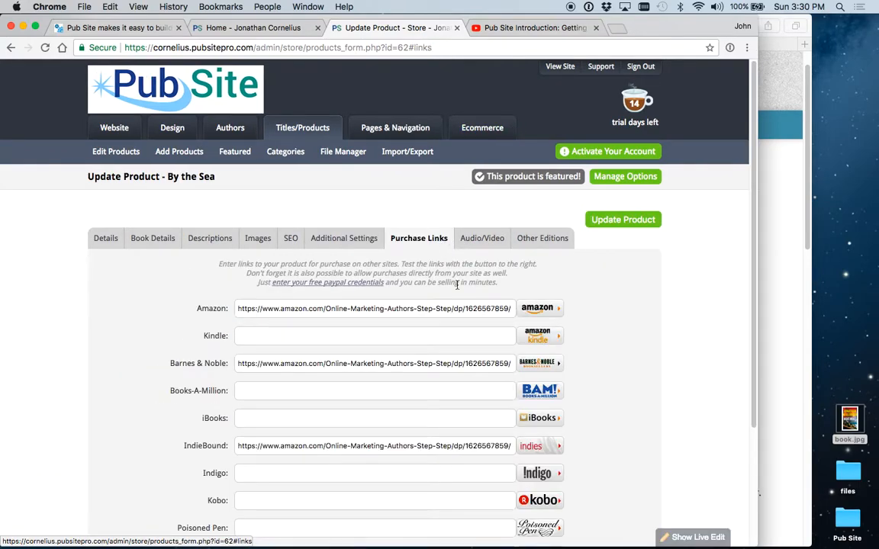
pyautogui.scroll(-3, 458, 267)
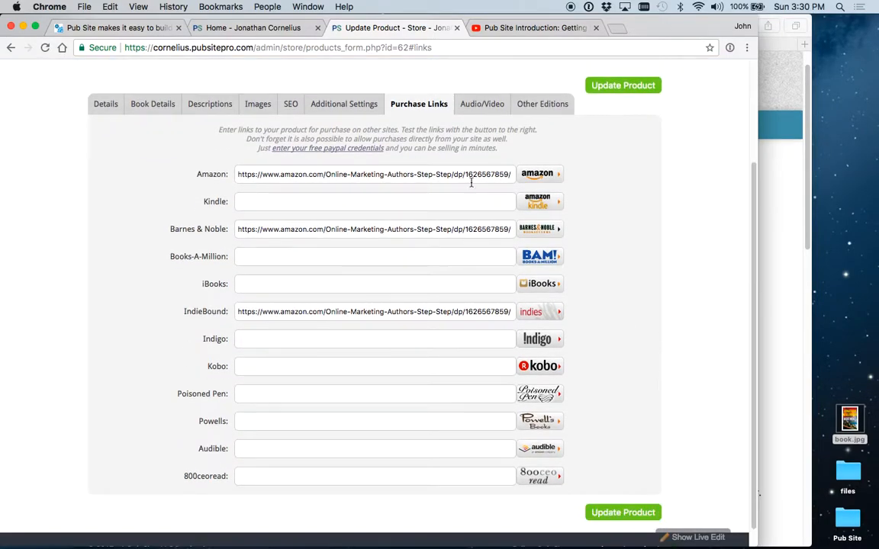
pyautogui.click(495, 106)
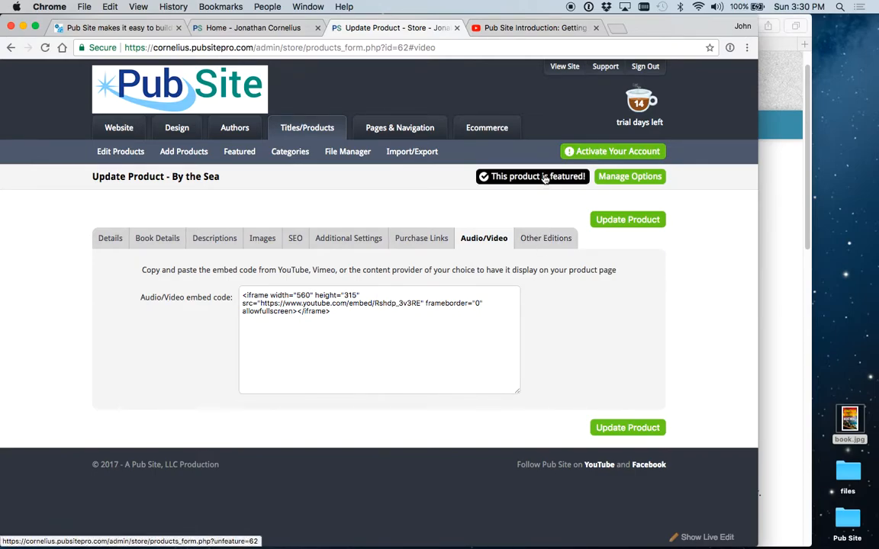
pyautogui.click(245, 156)
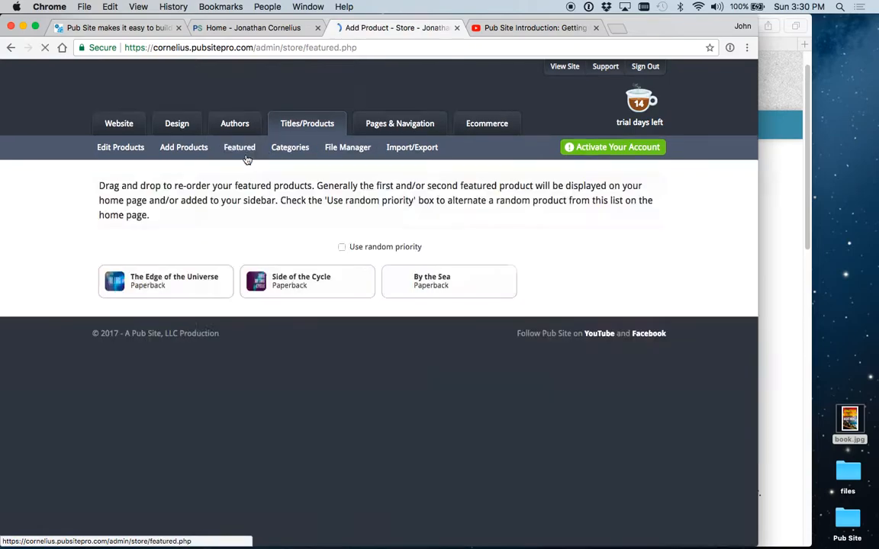